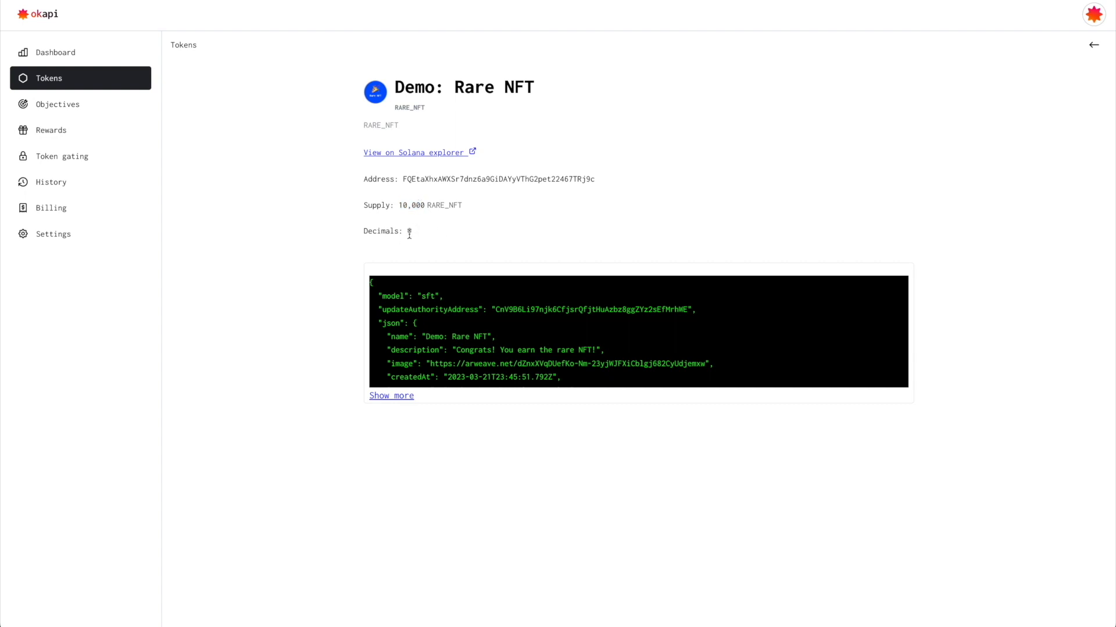
- Examine the Demo: Rare NFT token's full metadata and return to the token list
{"action": "left_click", "coordinate": [448, 152]}
{"action": "left_click", "coordinate": [403, 401]}
{"action": "scroll", "coordinate": [493, 365], "scroll_direction": "down", "scroll_amount": 6}
{"action": "scroll", "coordinate": [493, 365], "scroll_direction": "up", "scroll_amount": 1}
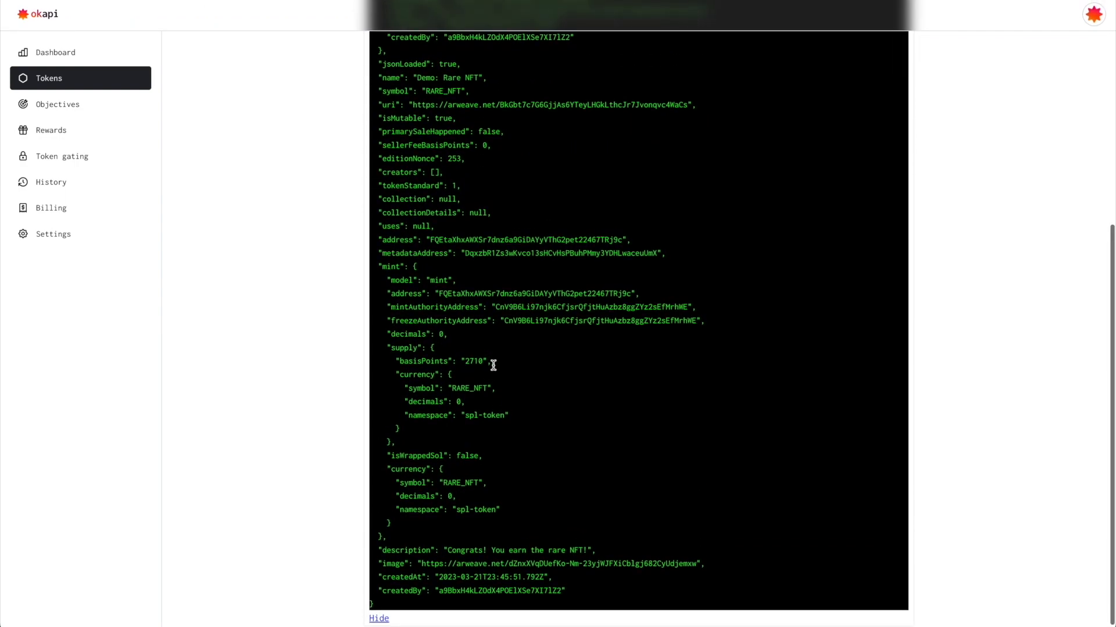
{"action": "scroll", "coordinate": [494, 365], "scroll_direction": "up", "scroll_amount": 6}
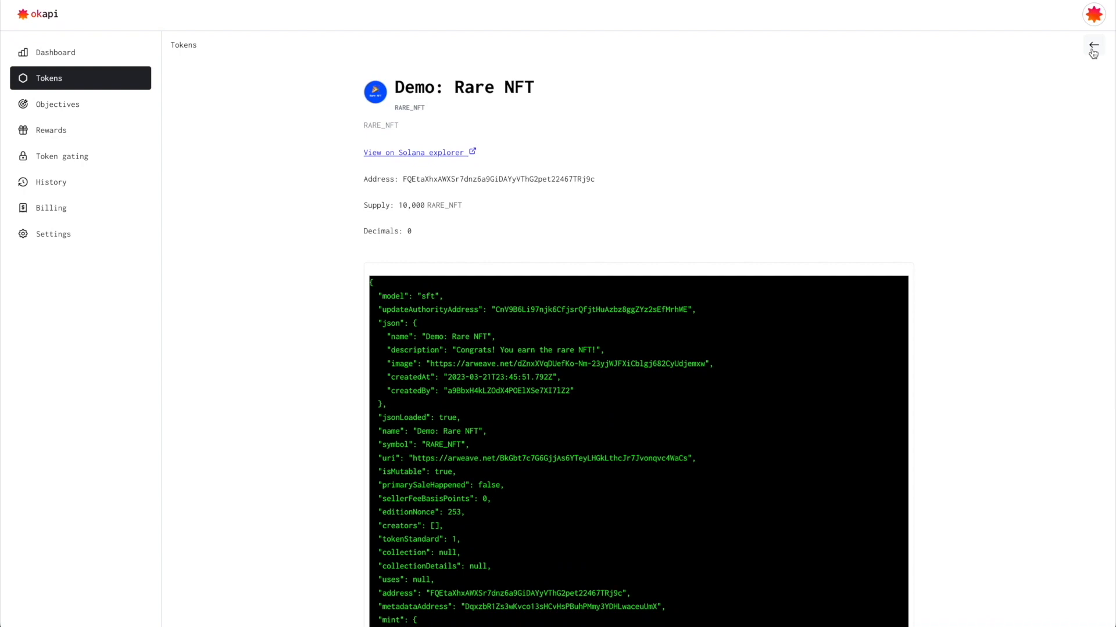
{"action": "left_click", "coordinate": [1093, 48]}
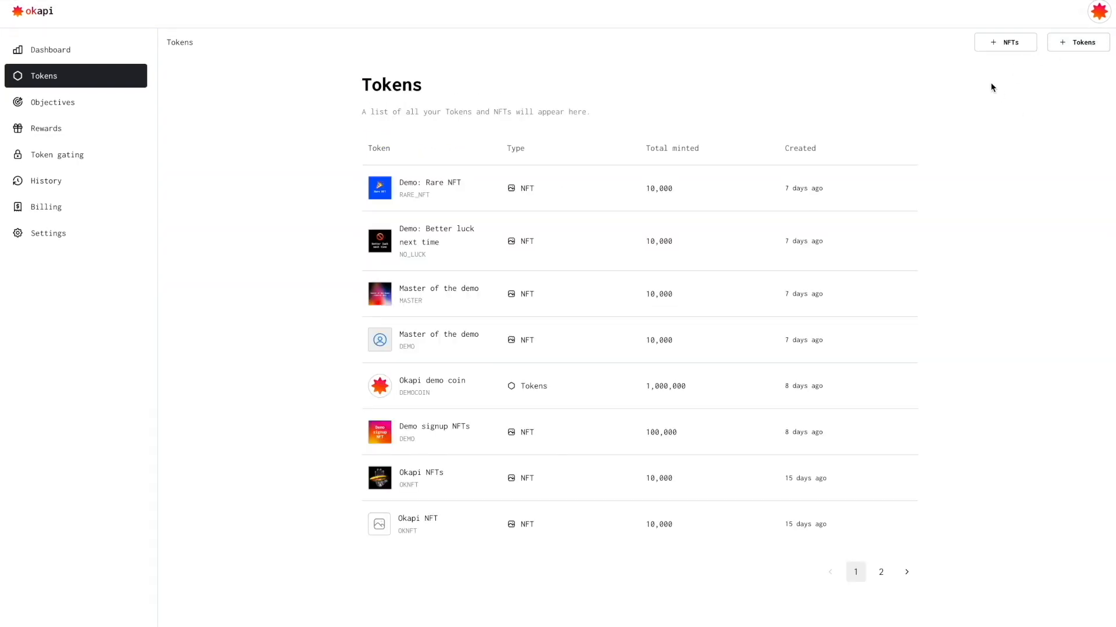
- Look through the blank creation forms for NFTs and for tokens, returning to the token list after each
{"action": "left_click", "coordinate": [1003, 49]}
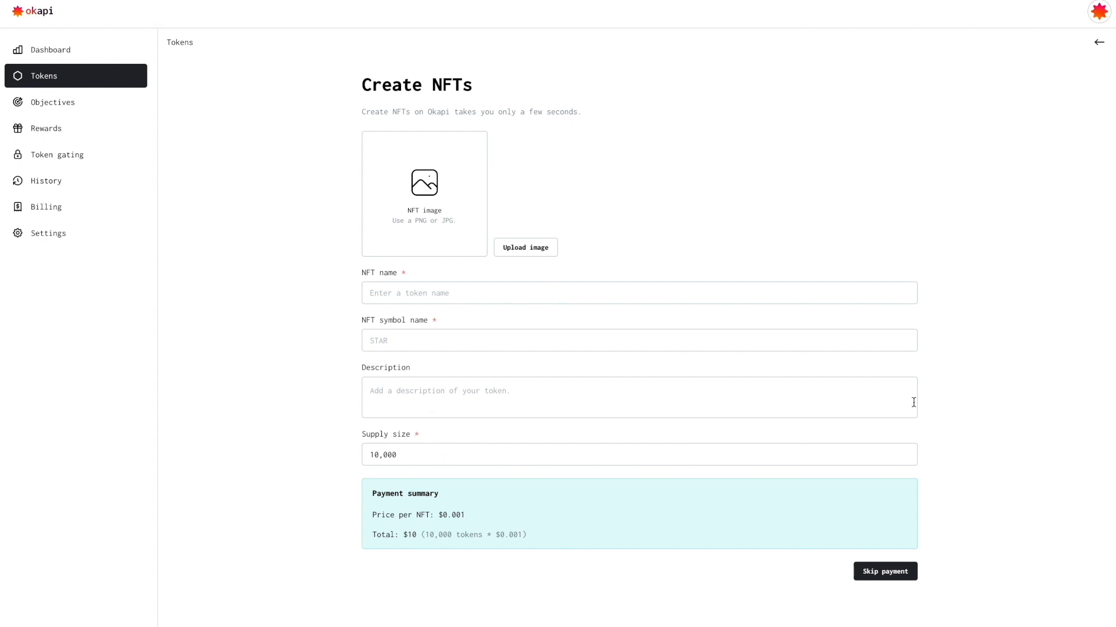
{"action": "left_click", "coordinate": [1099, 42]}
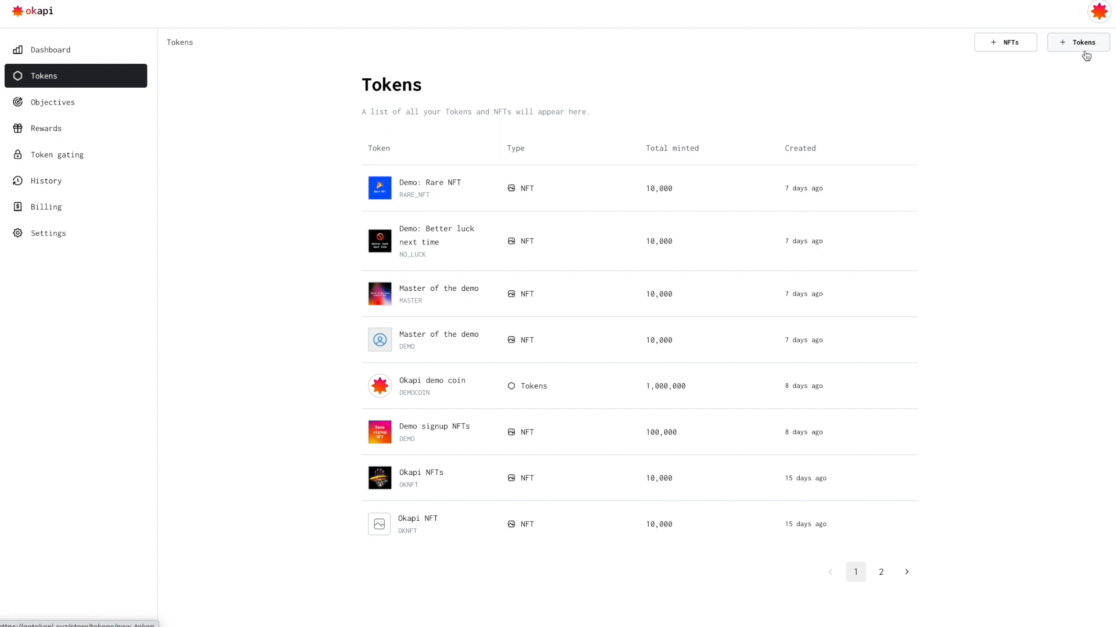
{"action": "left_click", "coordinate": [1084, 48]}
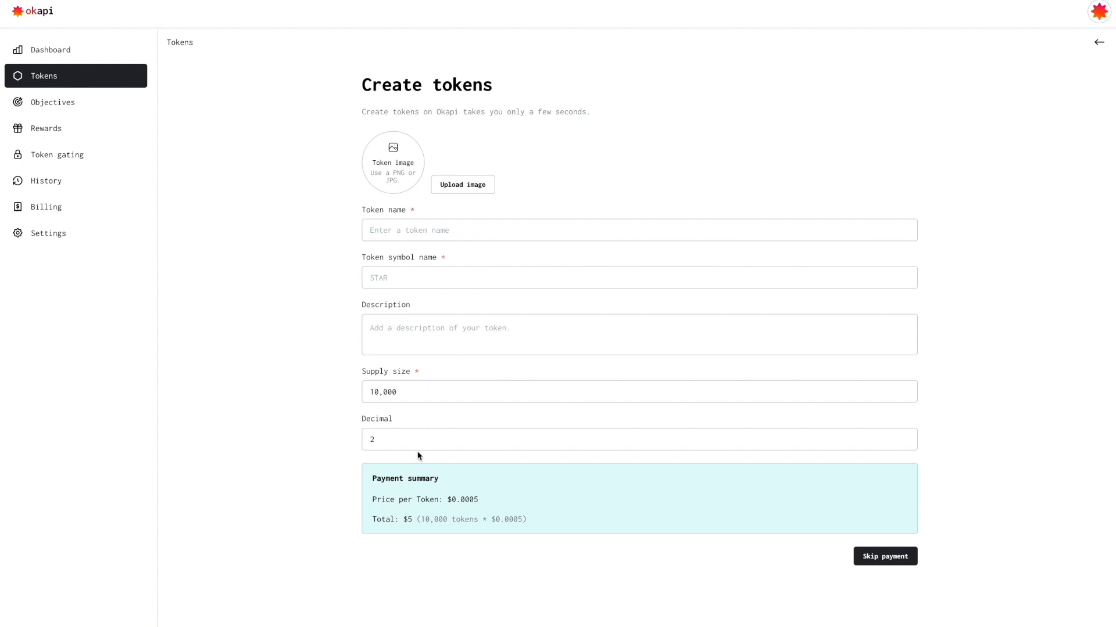
{"action": "left_click", "coordinate": [1099, 42]}
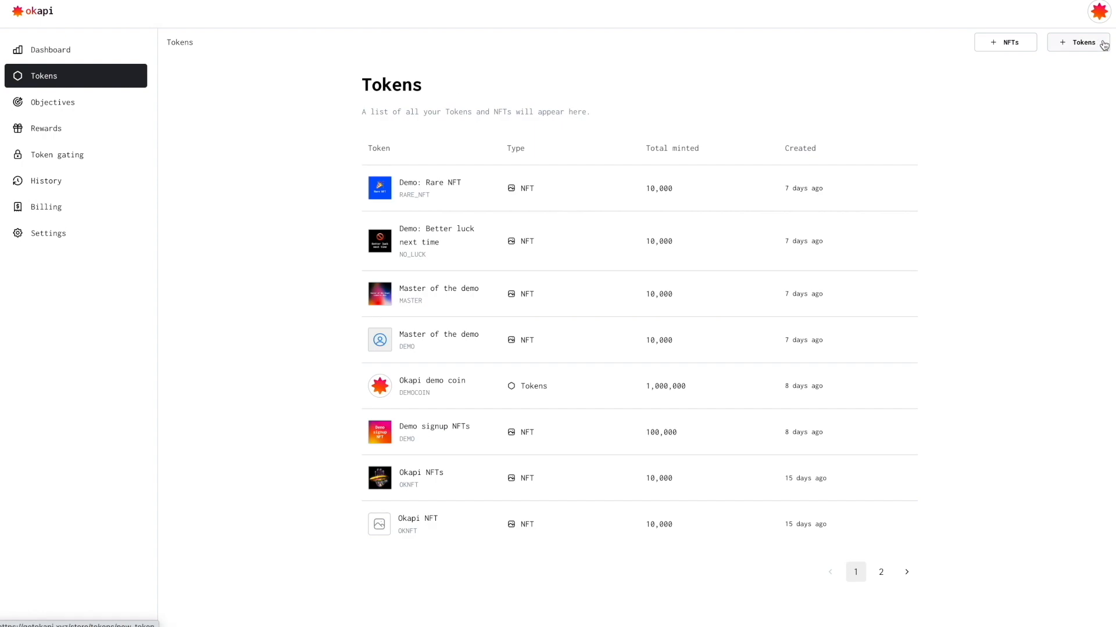
- Start a new objective and look through the tokens available for its payout
{"action": "left_click", "coordinate": [96, 111]}
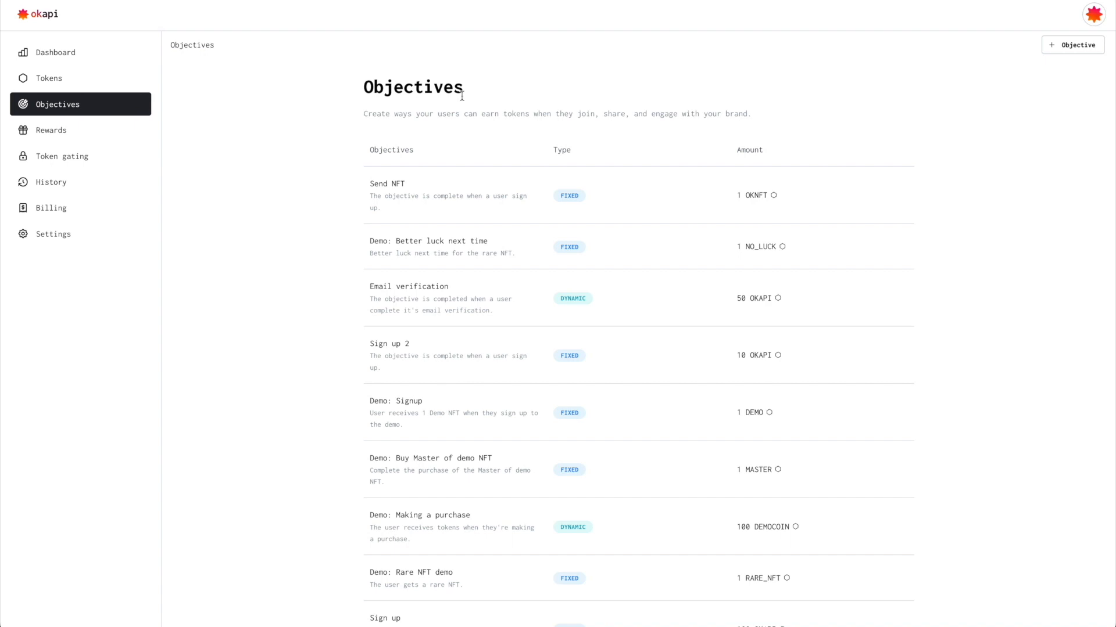
{"action": "left_click", "coordinate": [1082, 49]}
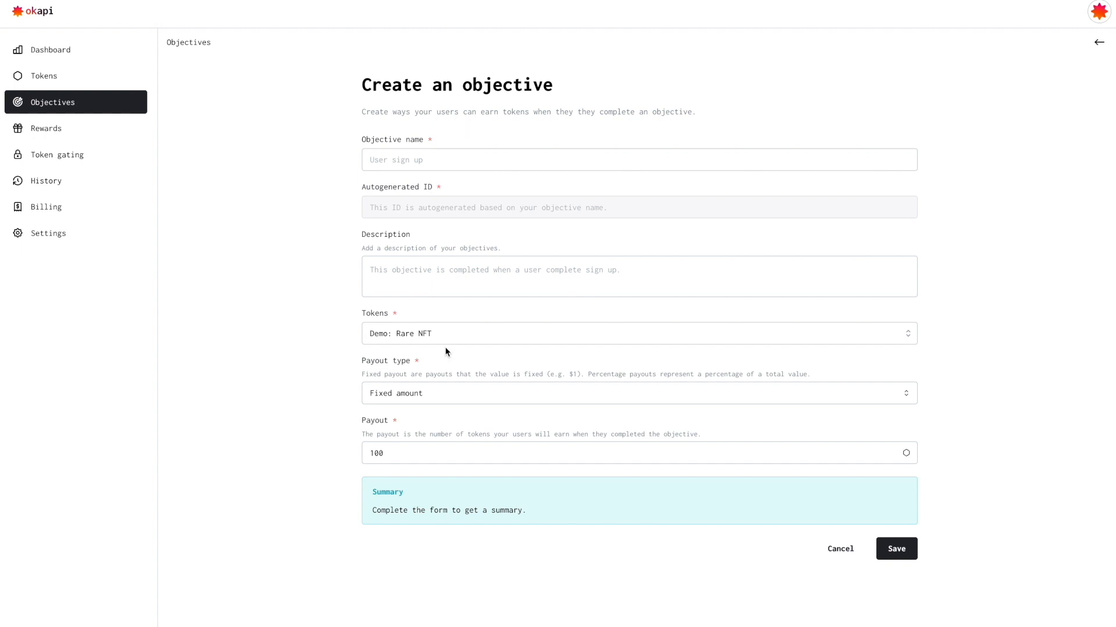
{"action": "left_click", "coordinate": [498, 332]}
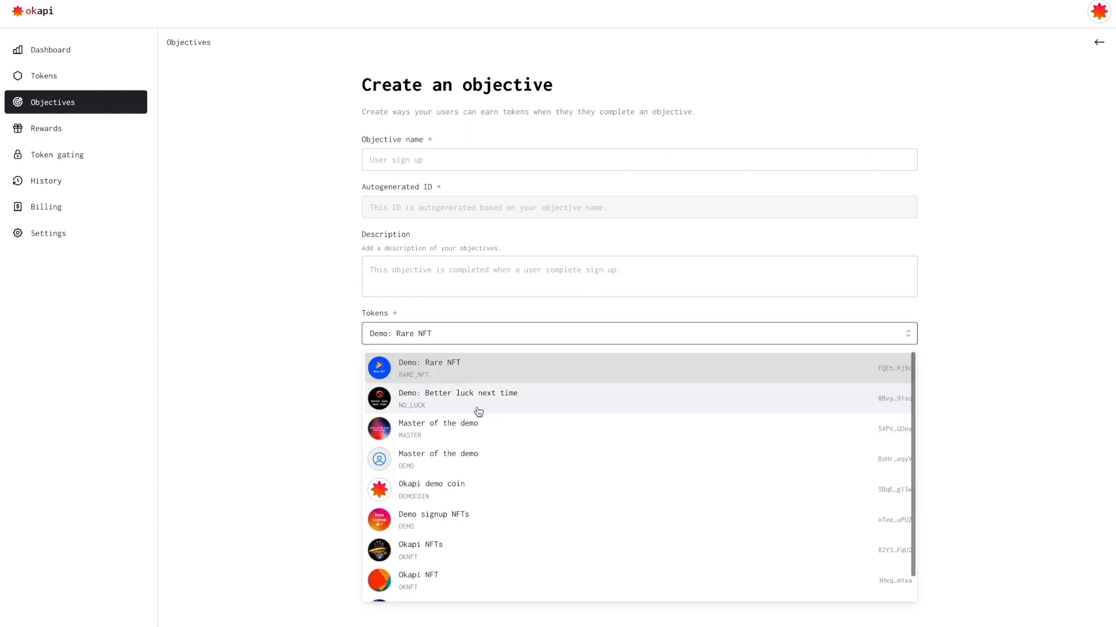
{"action": "scroll", "coordinate": [478, 410], "scroll_direction": "down", "scroll_amount": 1}
{"action": "scroll", "coordinate": [473, 564], "scroll_direction": "up", "scroll_amount": 1}
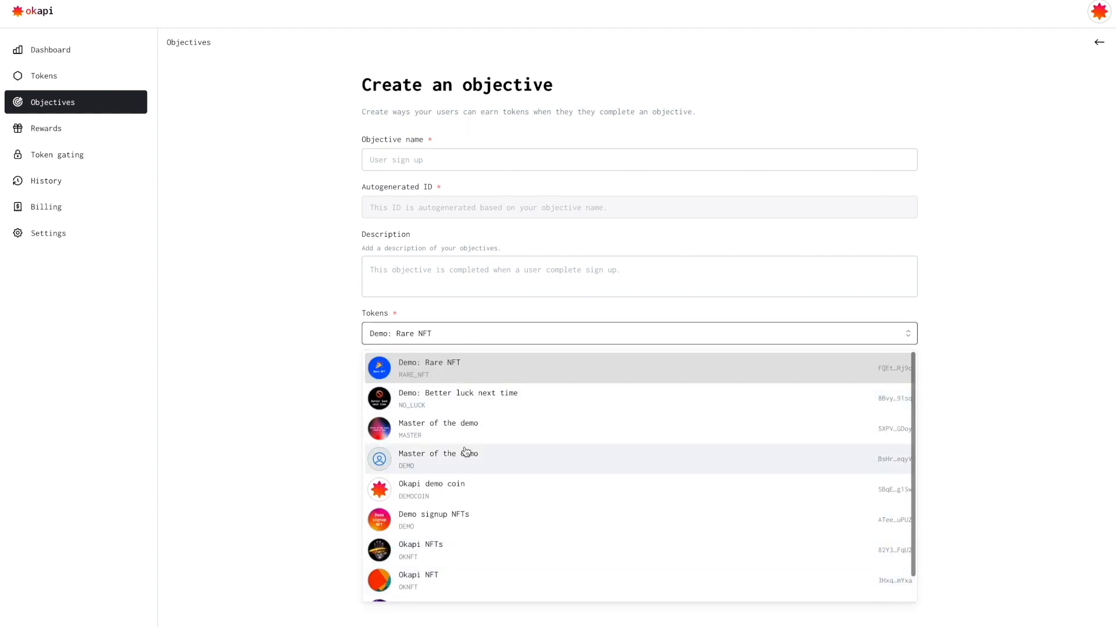
{"action": "left_click", "coordinate": [276, 393]}
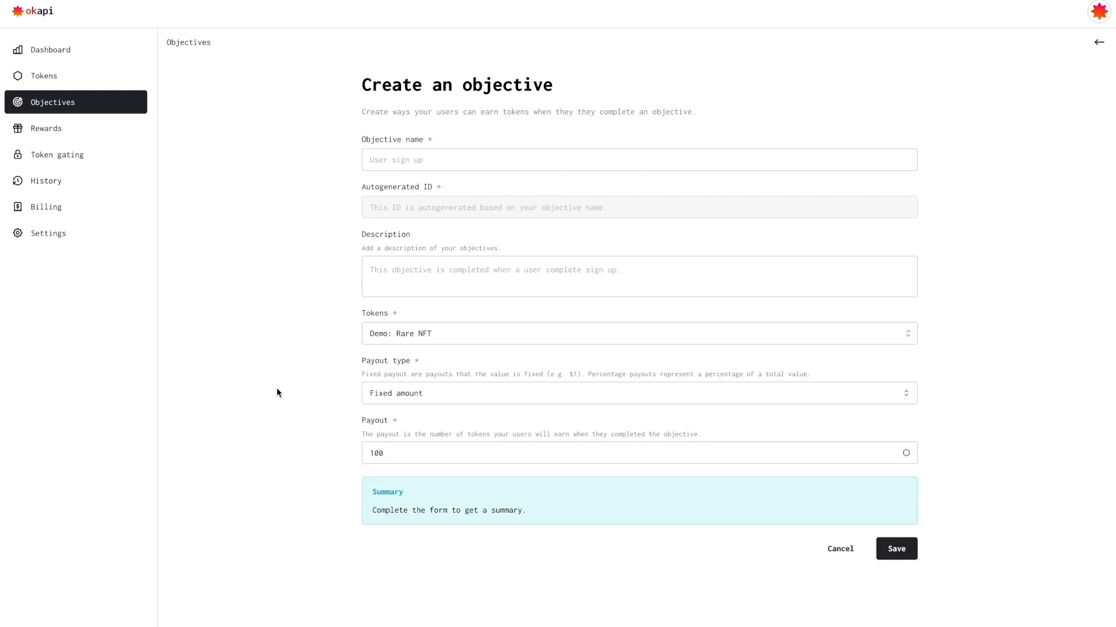
- Draft the objective with a Dynamic payout type and the name "Purchase a product", and leave the form without saving
{"action": "left_click", "coordinate": [464, 397]}
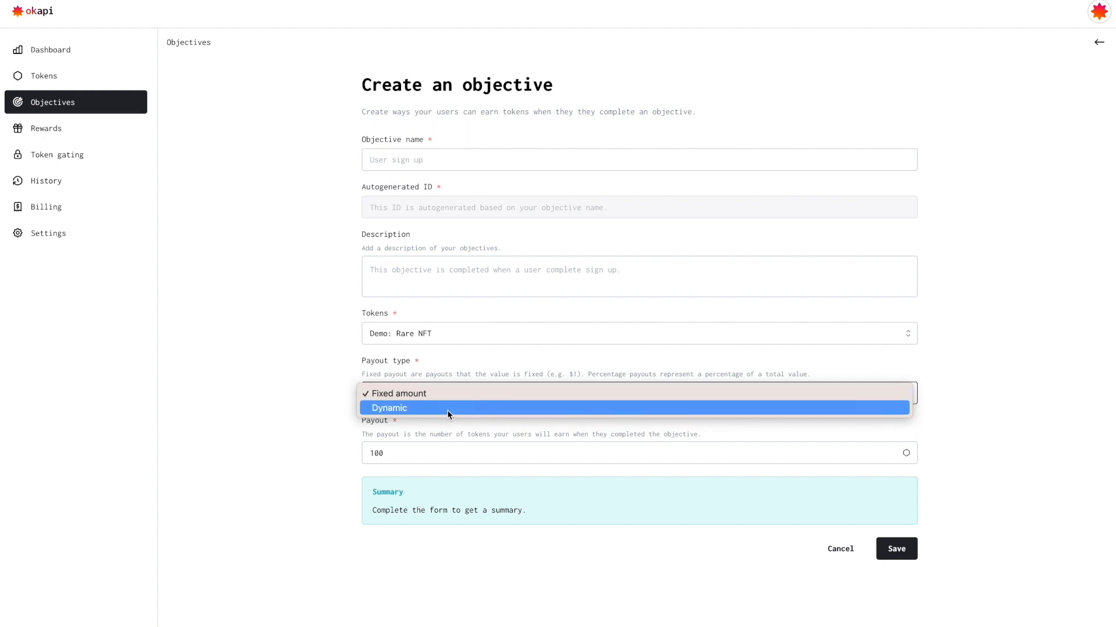
{"action": "left_click", "coordinate": [448, 408]}
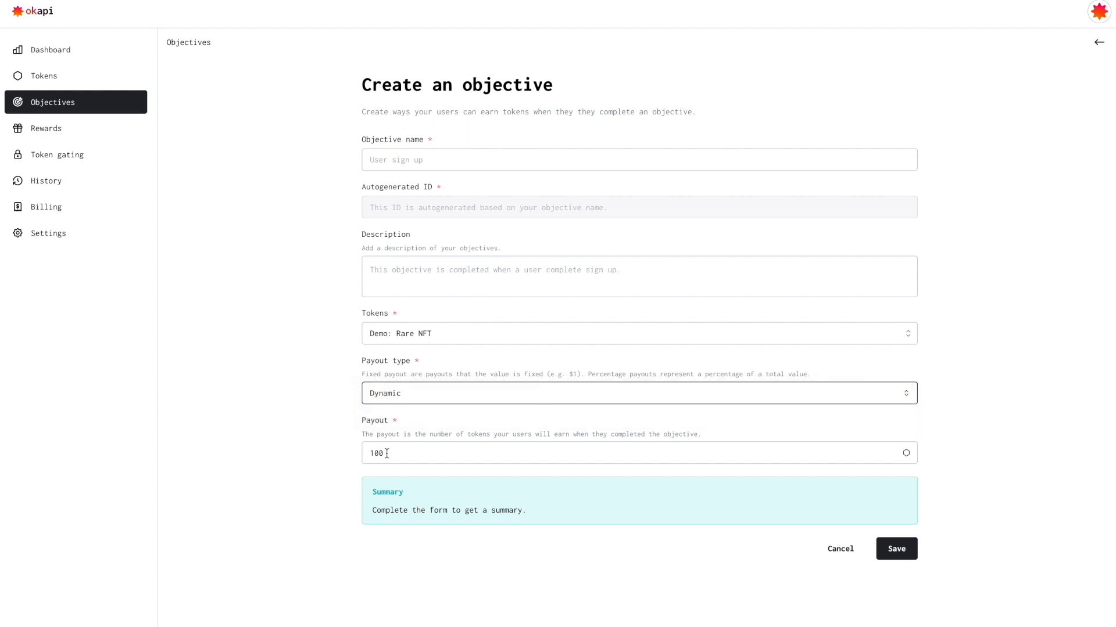
{"action": "left_click", "coordinate": [431, 153]}
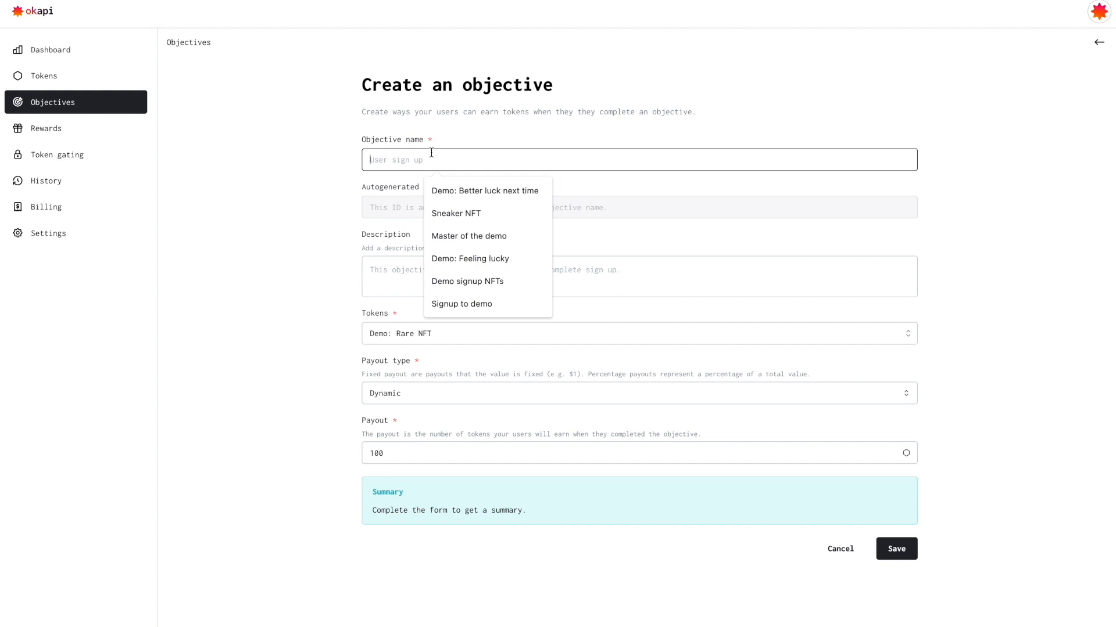
{"action": "type", "text": "Purchase"}
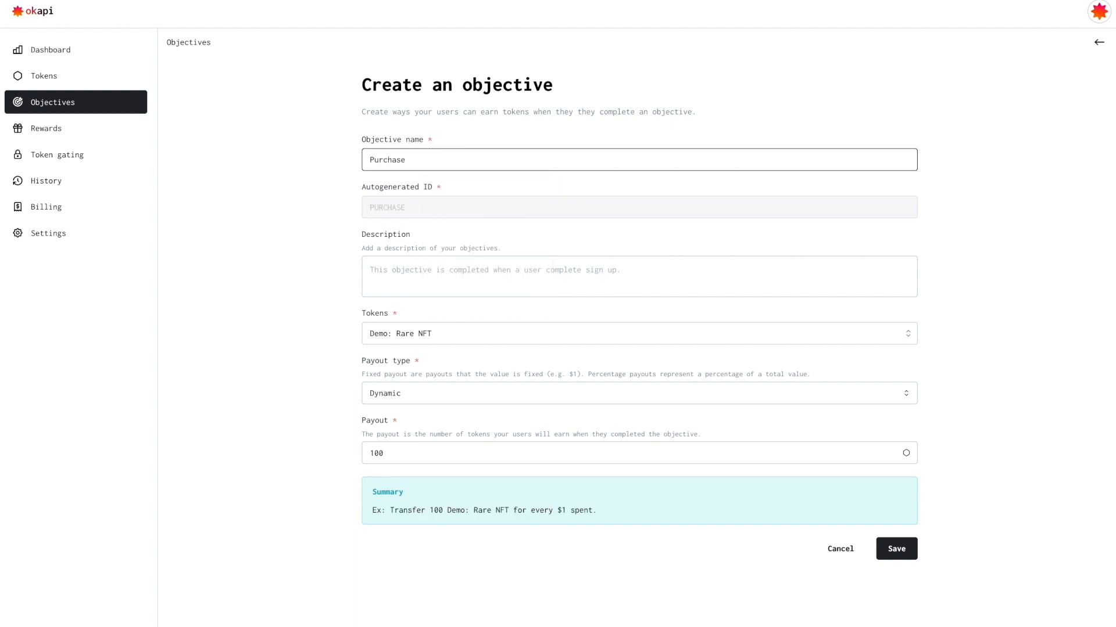
{"action": "type", "text": " a product"}
{"action": "left_click", "coordinate": [464, 272]}
{"action": "left_click", "coordinate": [334, 295]}
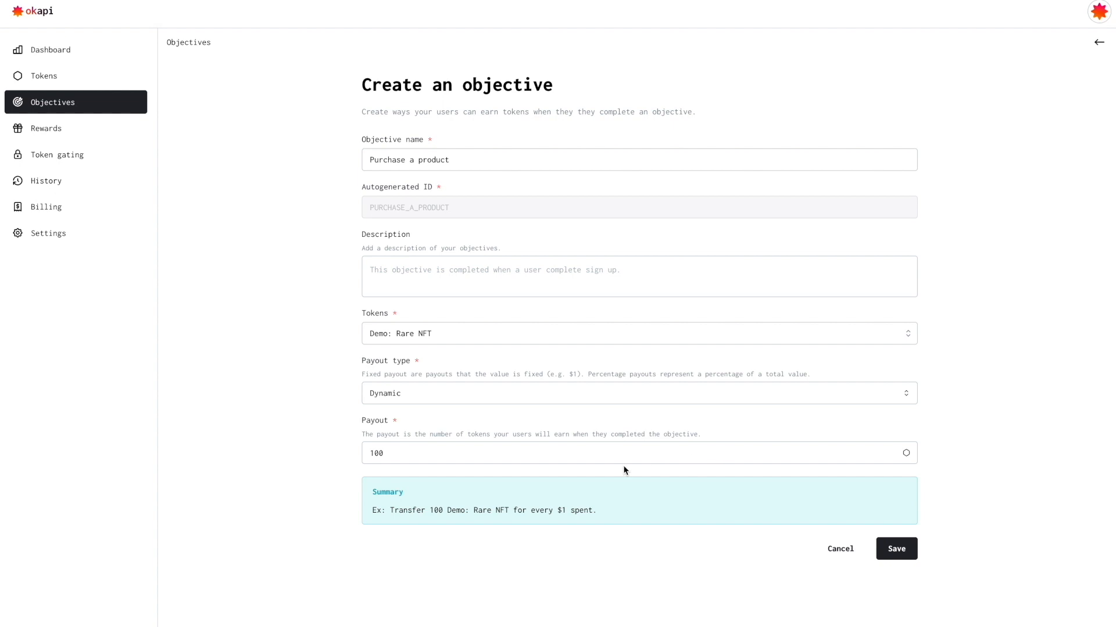
{"action": "left_click", "coordinate": [1099, 42]}
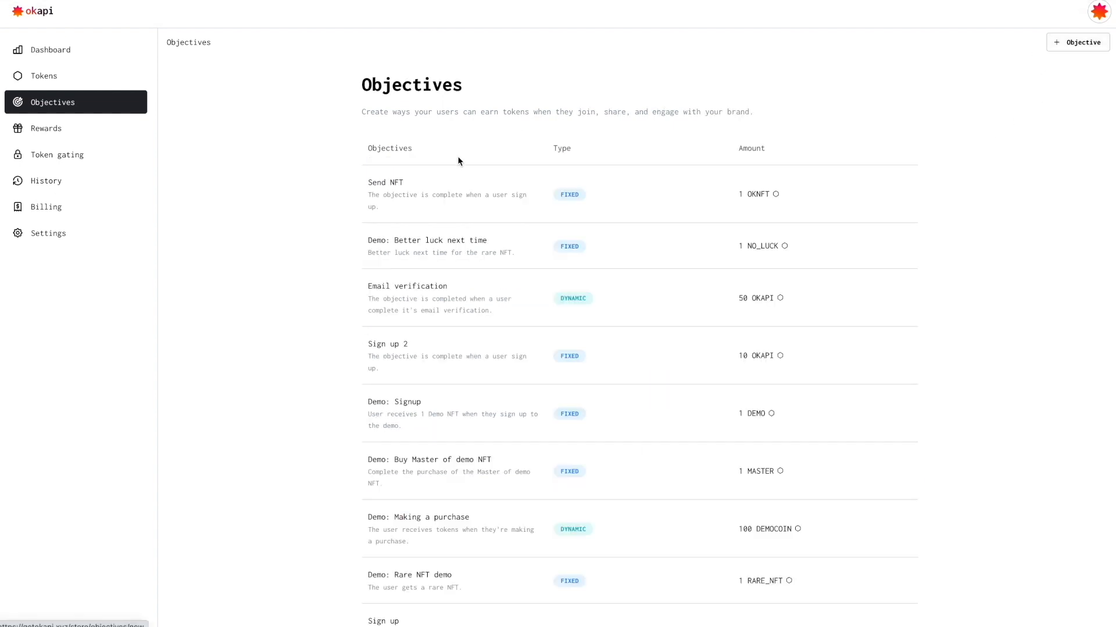
- Inspect the Demo: Signup objective and its edit form, and copy its objective ID
{"action": "scroll", "coordinate": [500, 134], "scroll_direction": "down", "scroll_amount": 1}
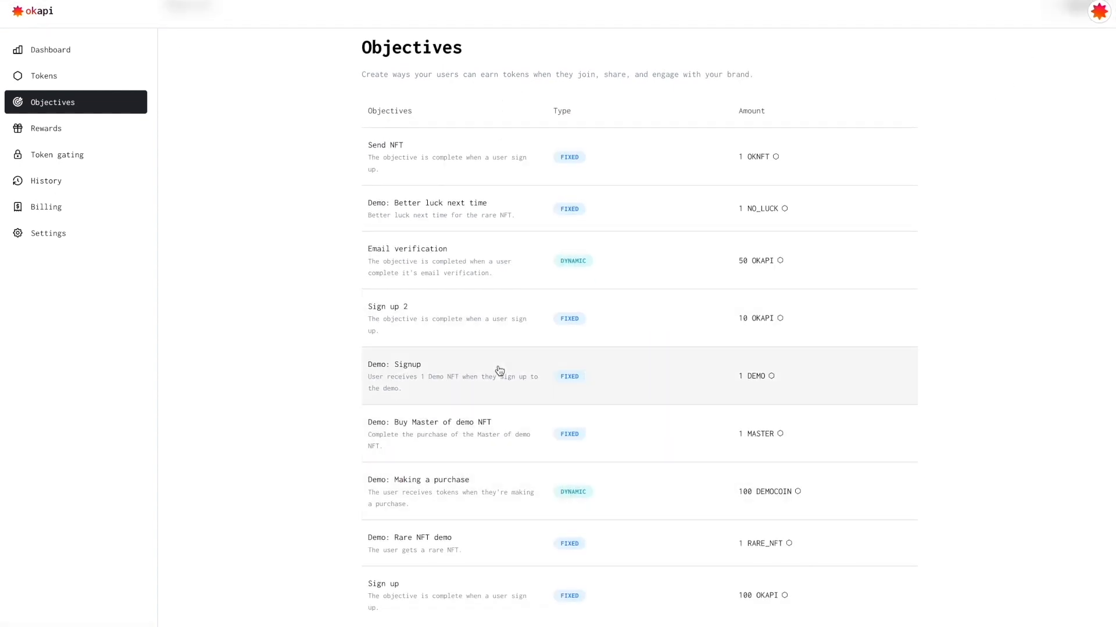
{"action": "left_click", "coordinate": [501, 380]}
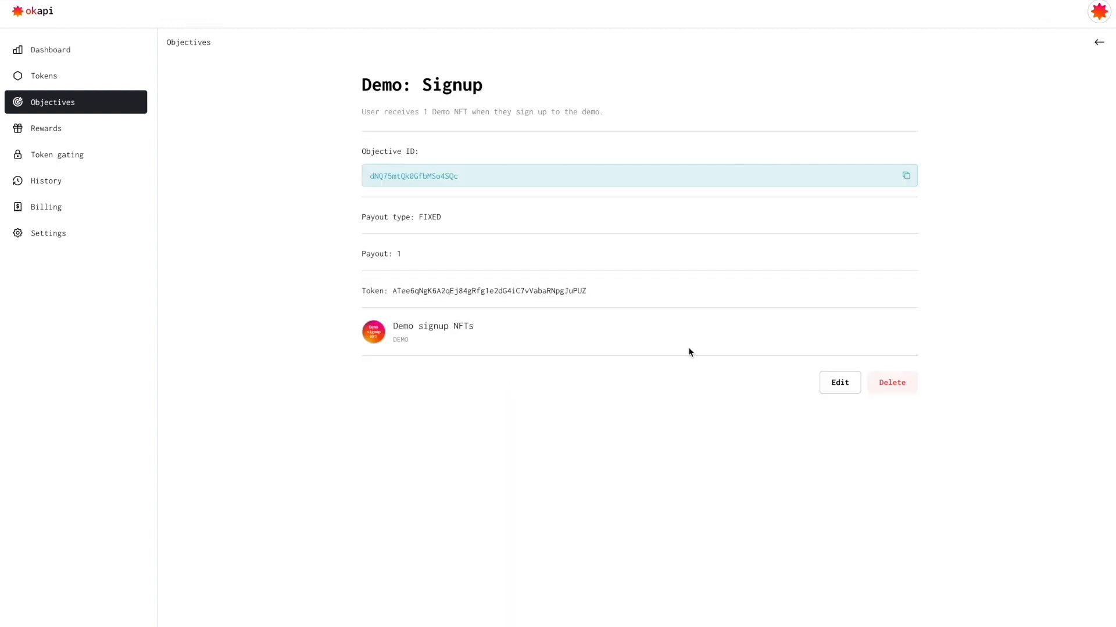
{"action": "left_click", "coordinate": [848, 384]}
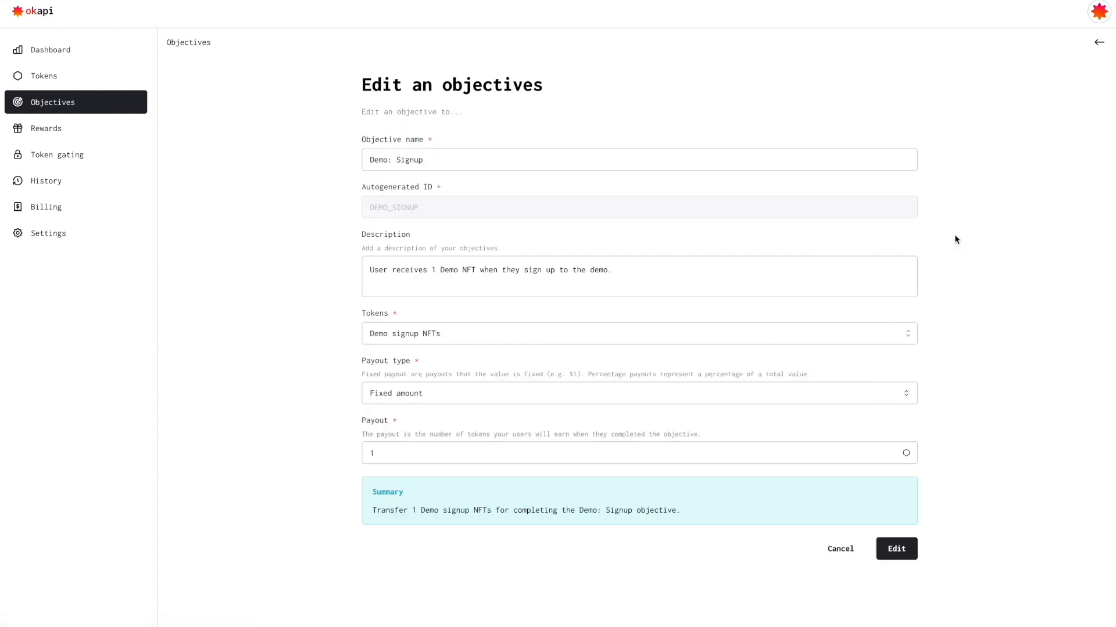
{"action": "left_click", "coordinate": [1098, 43]}
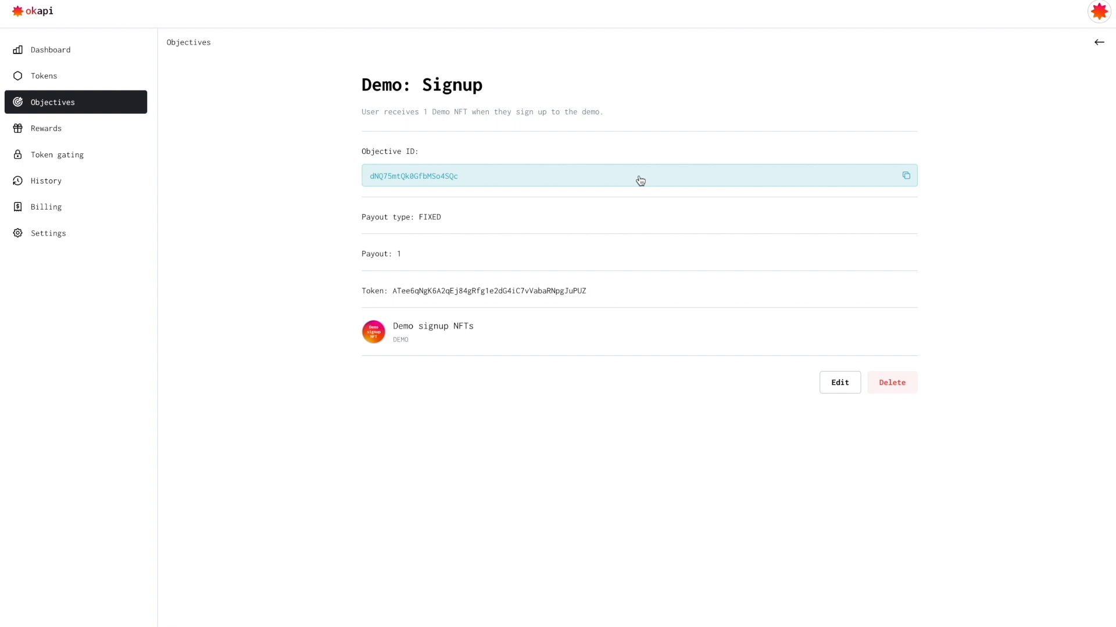
{"action": "left_click", "coordinate": [641, 181]}
- Start a new reward and name it "$5 OFF"
{"action": "left_click", "coordinate": [78, 131]}
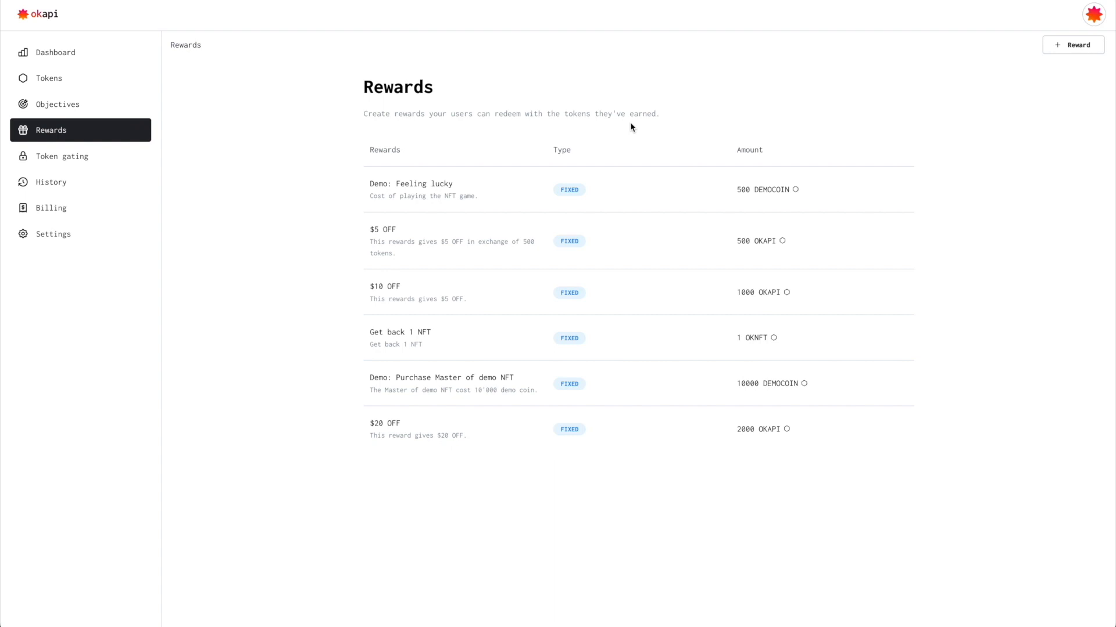
{"action": "left_click", "coordinate": [1095, 53]}
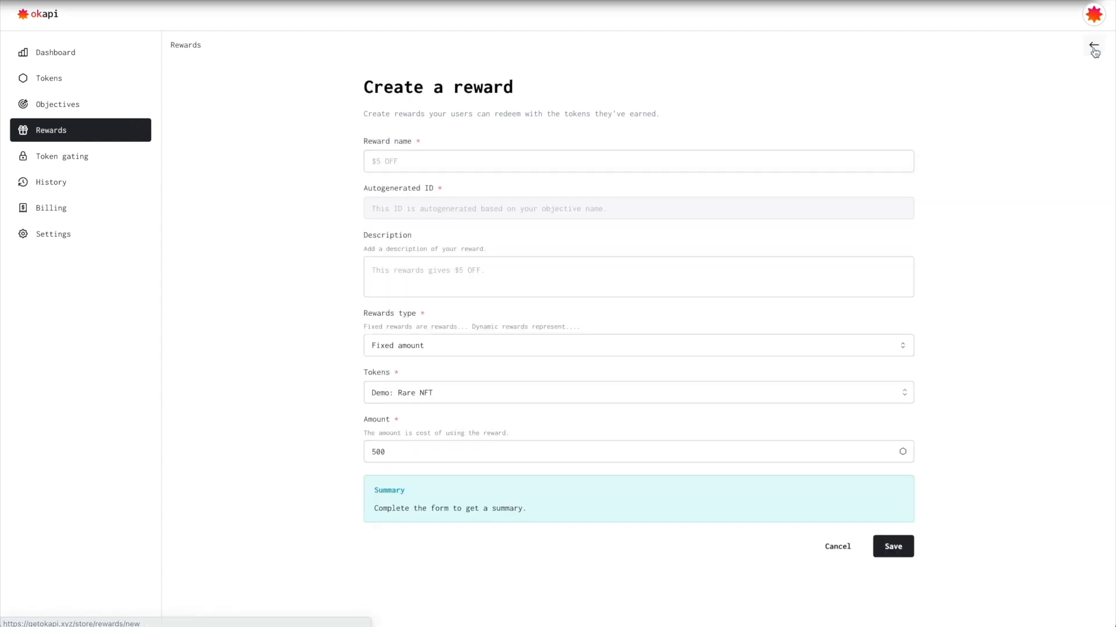
{"action": "left_click", "coordinate": [526, 158]}
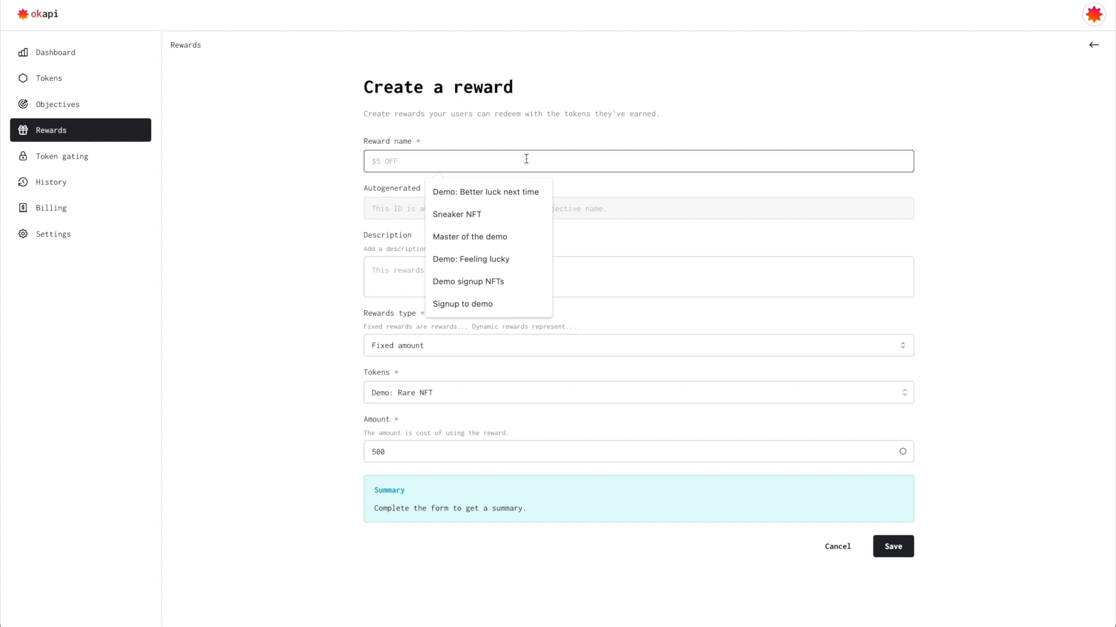
{"action": "type", "text": "5 OFF"}
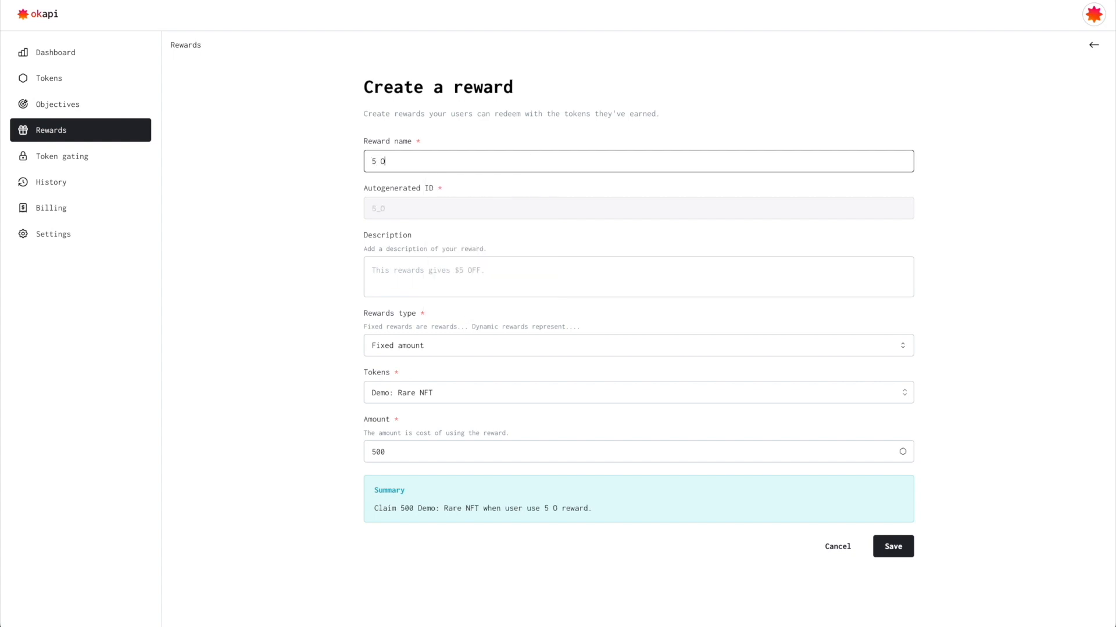
{"action": "left_click", "coordinate": [371, 161]}
{"action": "type", "text": "$"}
- Set the reward's token to Okapi demo coin, review the claim summary, and save the reward
{"action": "left_click", "coordinate": [412, 451]}
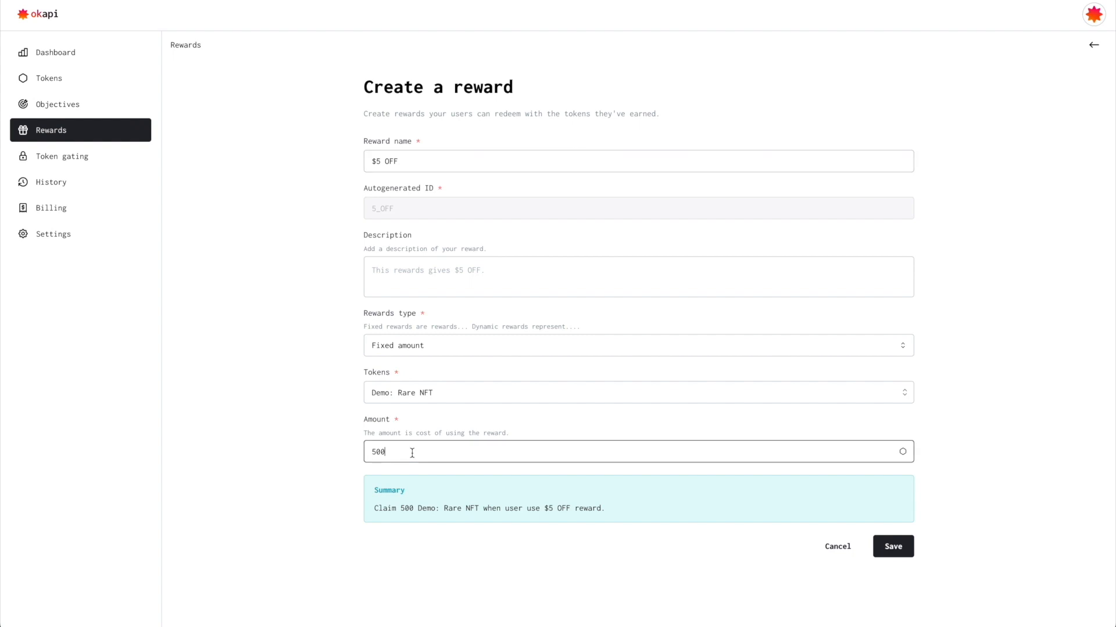
{"action": "left_click", "coordinate": [503, 392]}
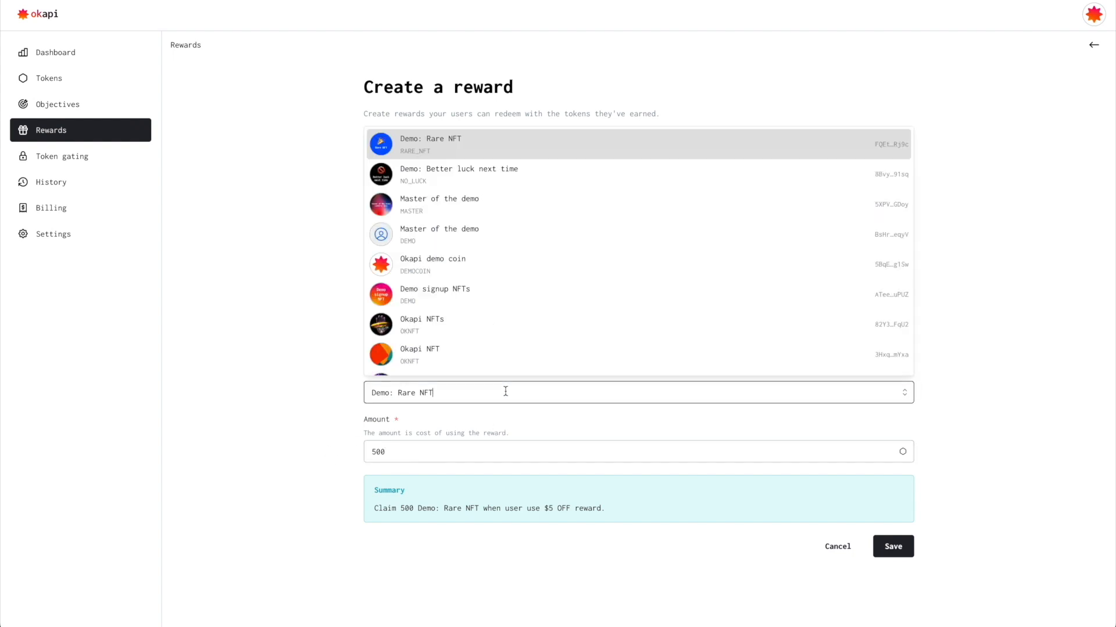
{"action": "left_click", "coordinate": [476, 269]}
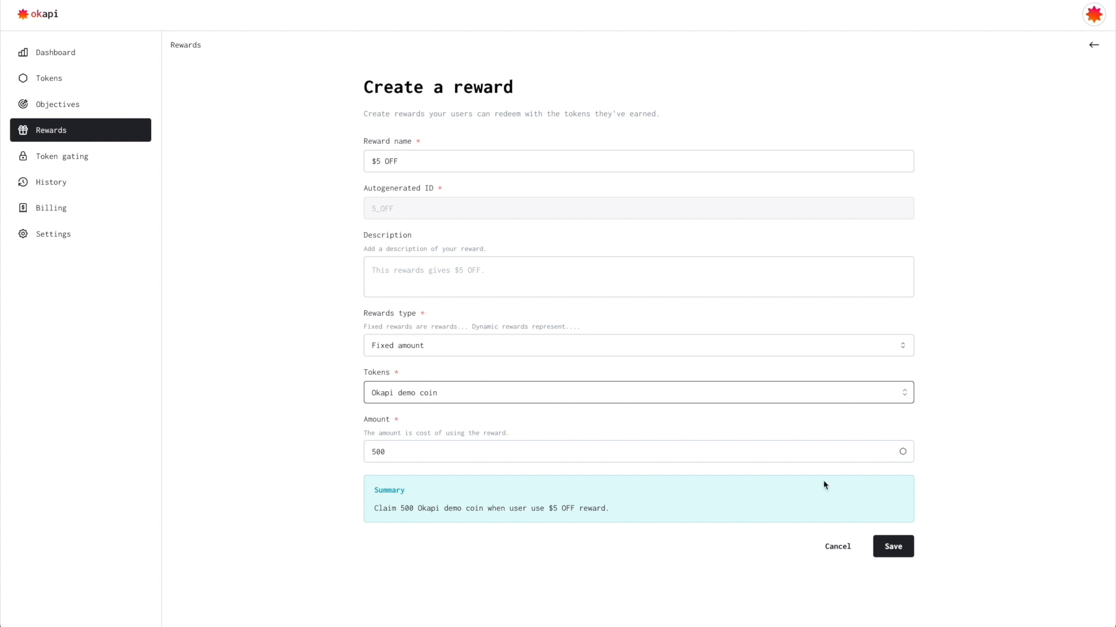
{"action": "left_click", "coordinate": [376, 509]}
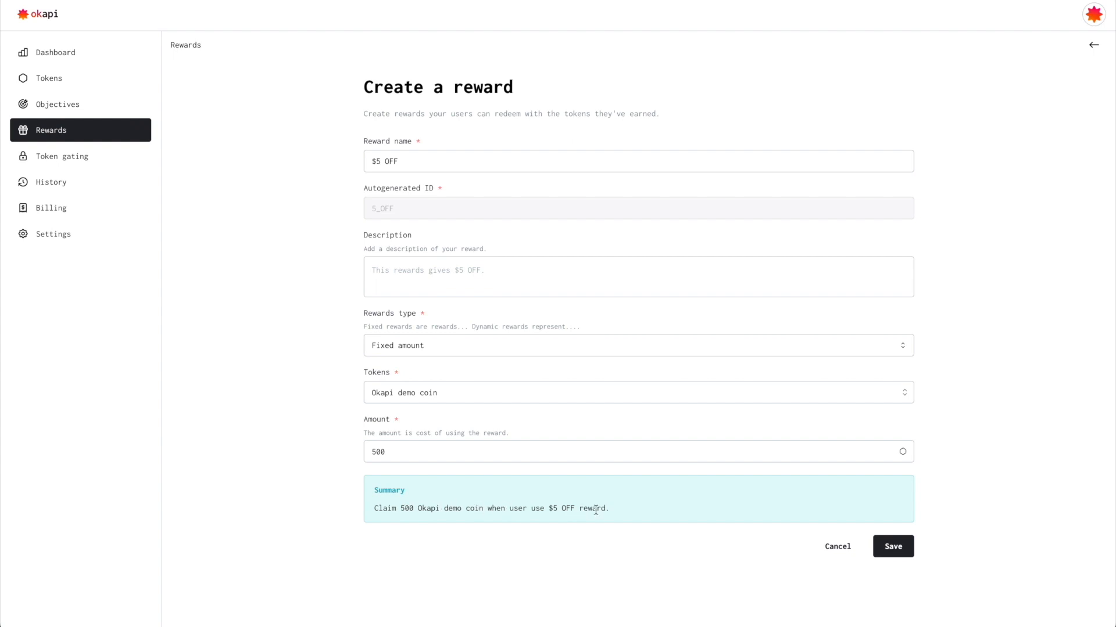
{"action": "left_click_drag", "start_coordinate": [548, 509], "coordinate": [630, 508]}
{"action": "left_click", "coordinate": [798, 491]}
{"action": "left_click", "coordinate": [894, 548]}
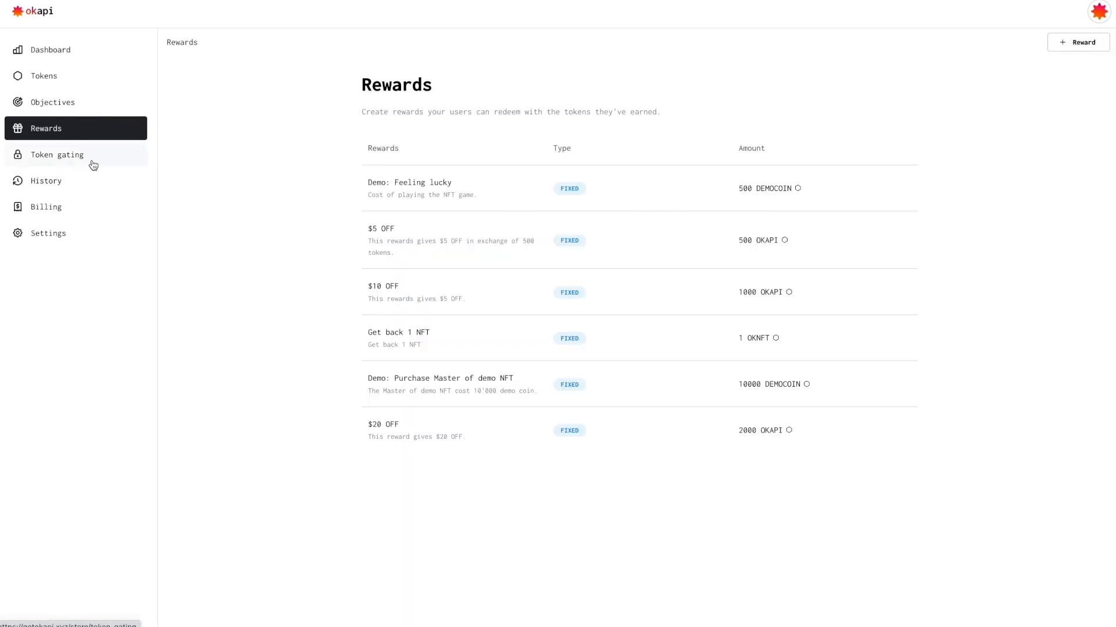
- Start a new token gate and name it "Exclusive products"
{"action": "left_click", "coordinate": [93, 165]}
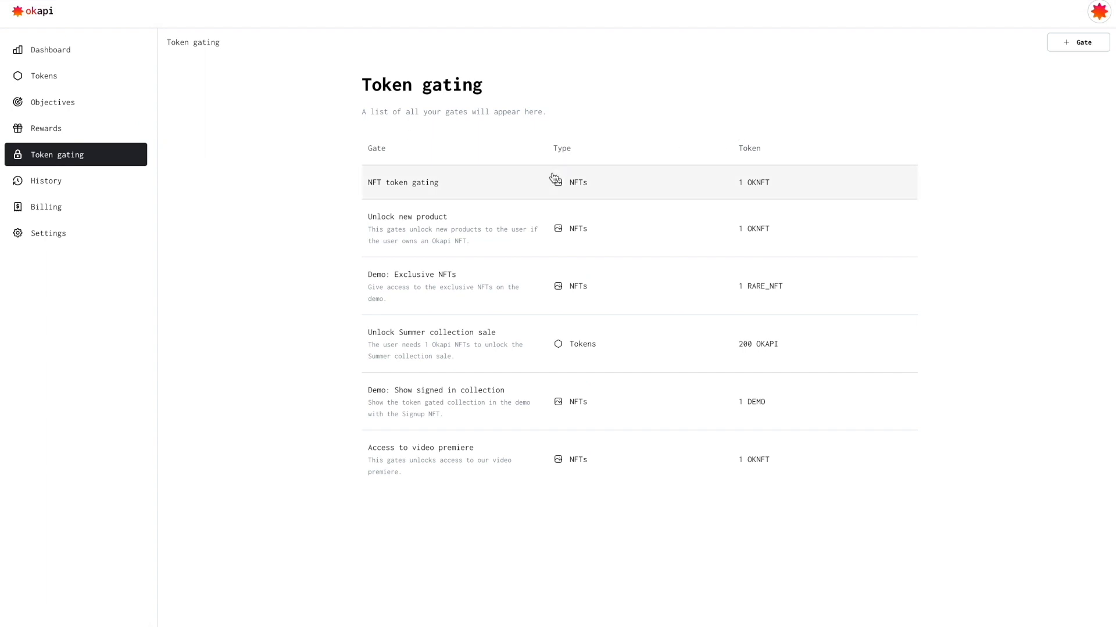
{"action": "left_click", "coordinate": [1093, 50]}
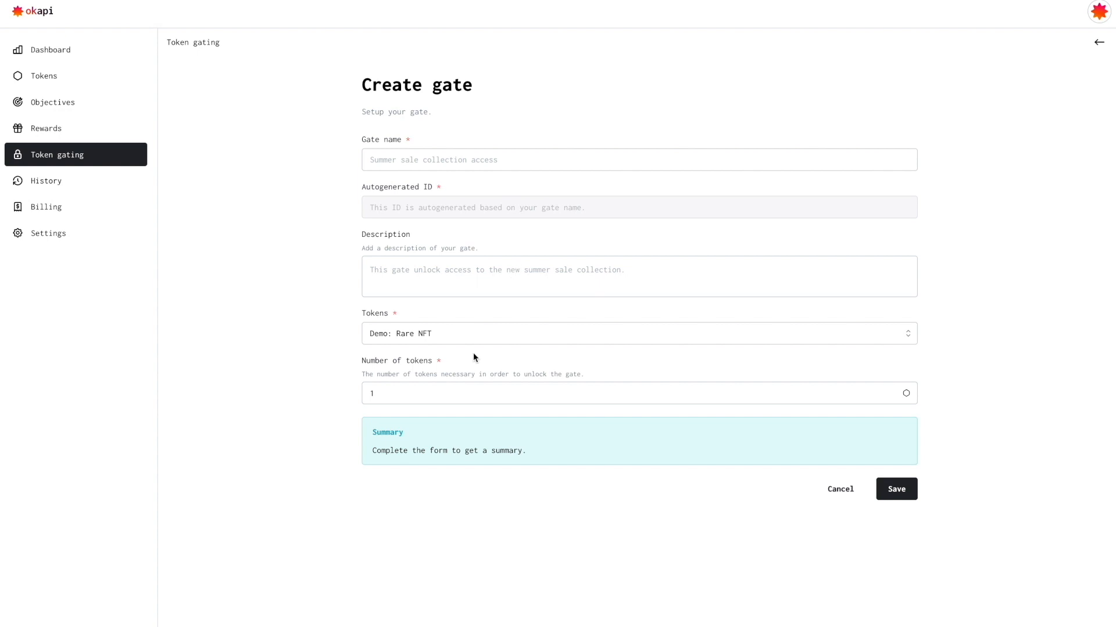
{"action": "left_click", "coordinate": [576, 161]}
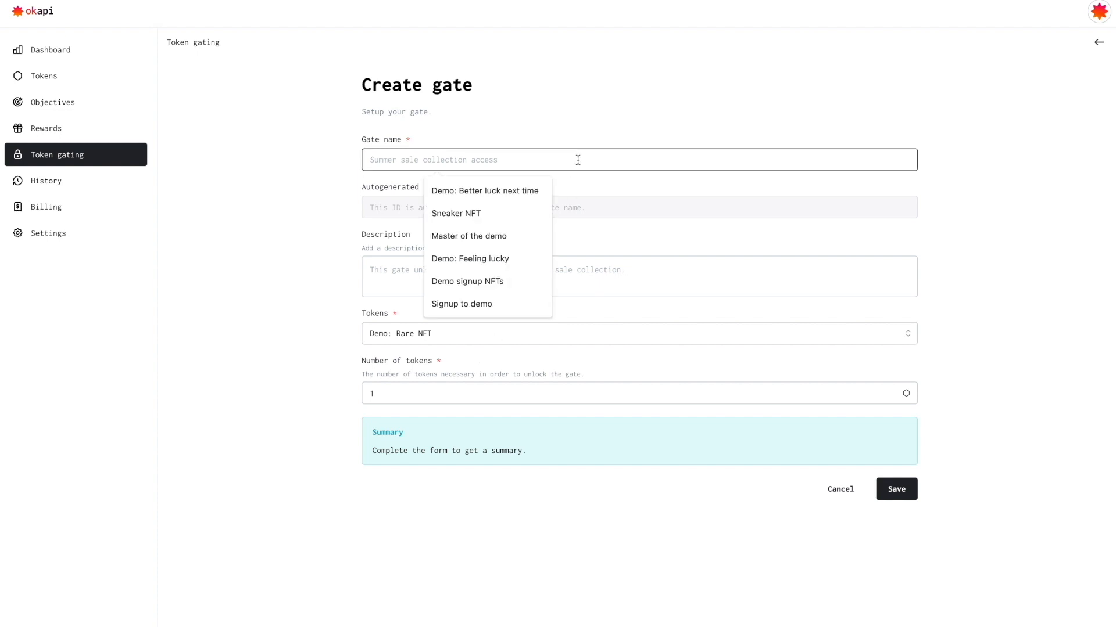
{"action": "type", "text": "Exc"}
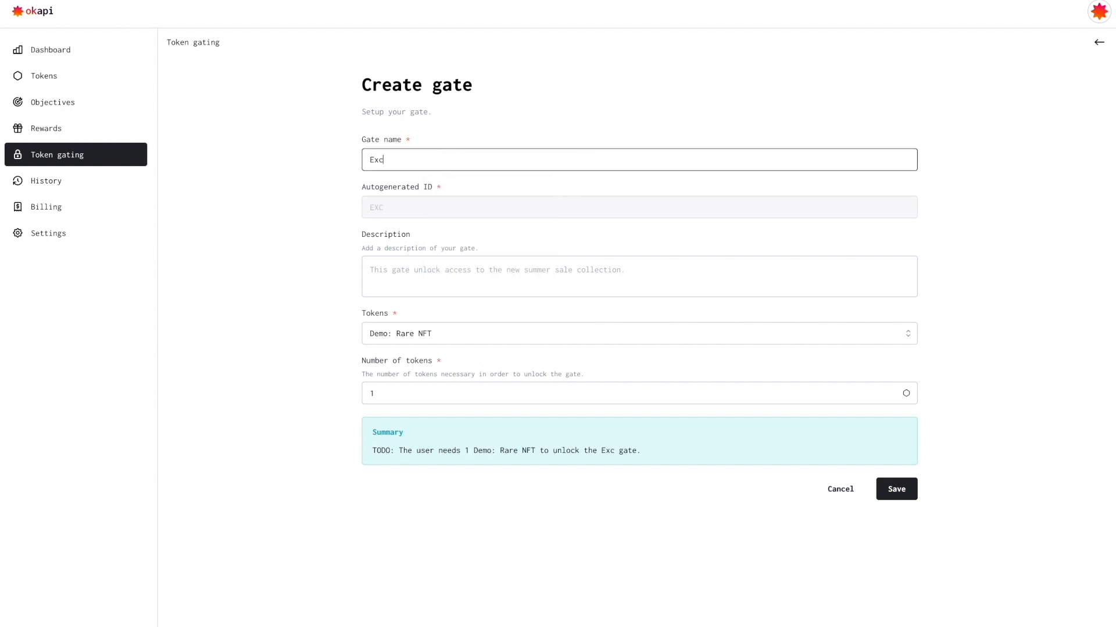
{"action": "type", "text": "lusive products"}
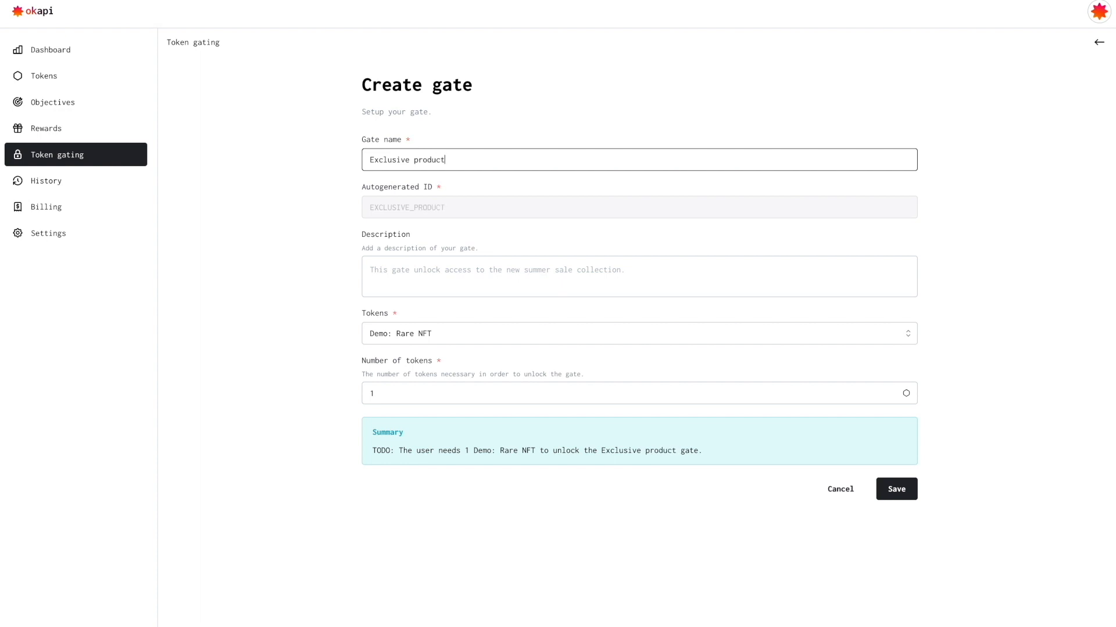
{"action": "left_click", "coordinate": [658, 106]}
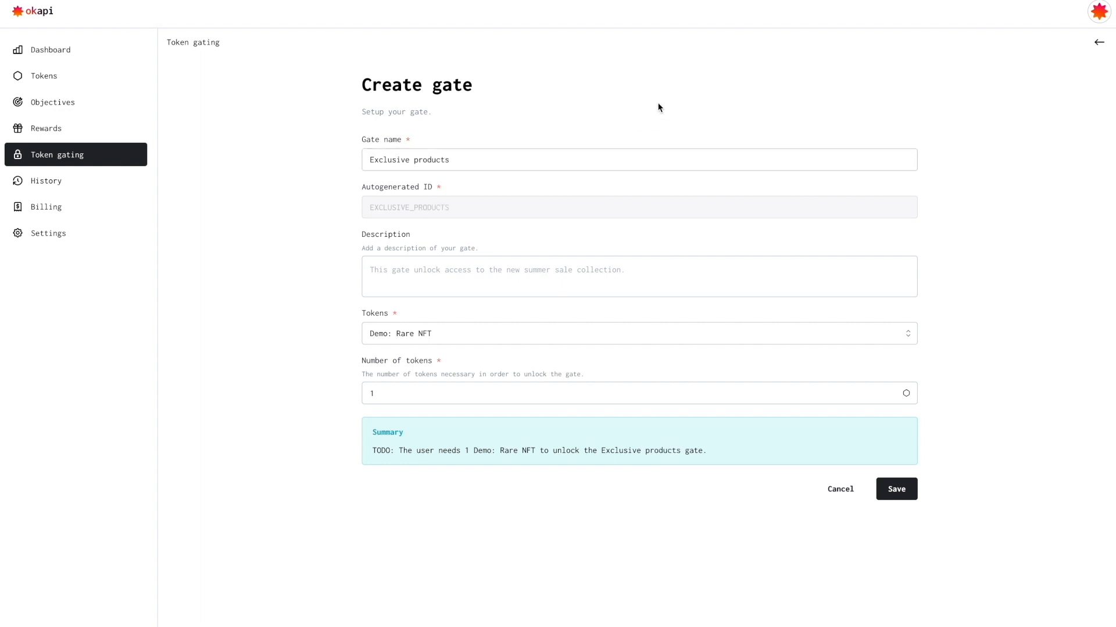
- Set the gate's token to Okapi demo coin and the required number of tokens to 1000, without saving the gate
{"action": "left_click", "coordinate": [485, 341]}
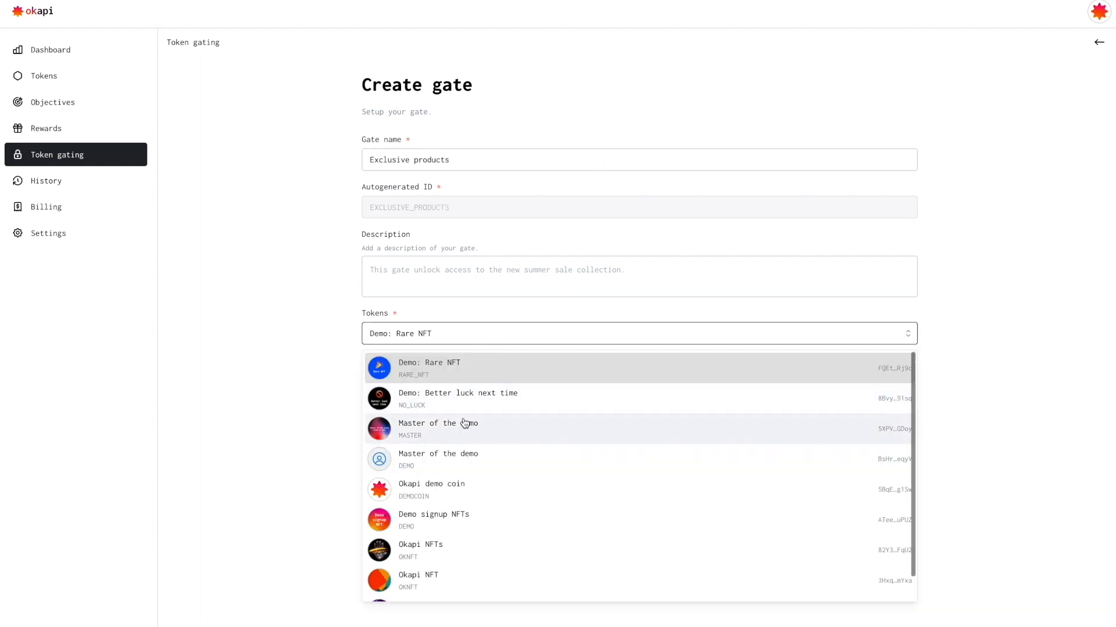
{"action": "left_click", "coordinate": [460, 491]}
{"action": "left_click", "coordinate": [474, 401]}
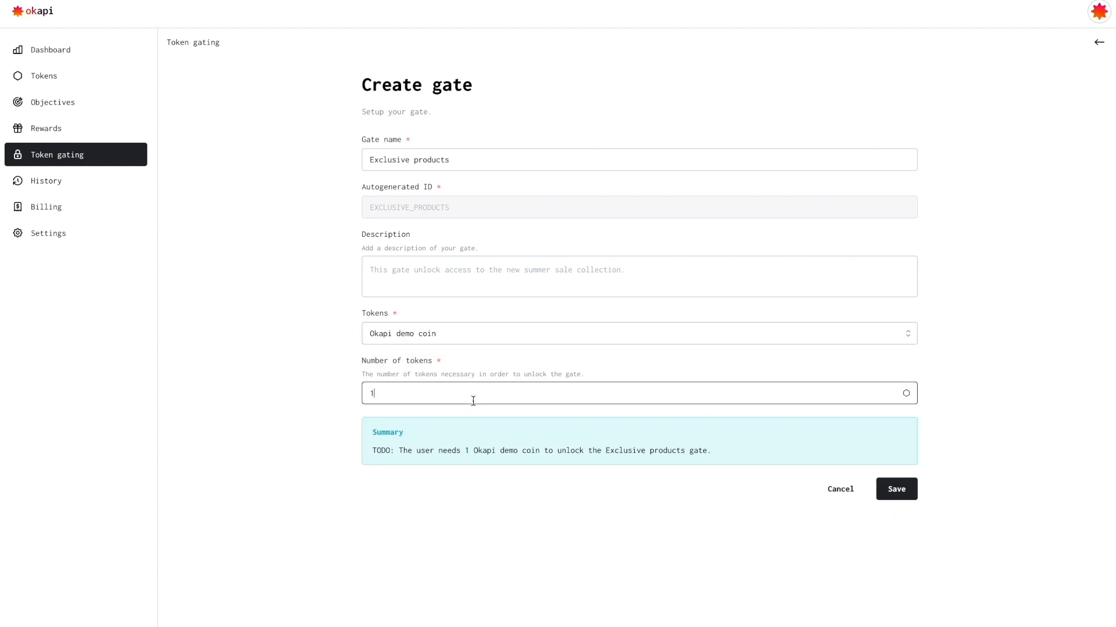
{"action": "key", "text": "BackSpace"}
{"action": "type", "text": "1000"}
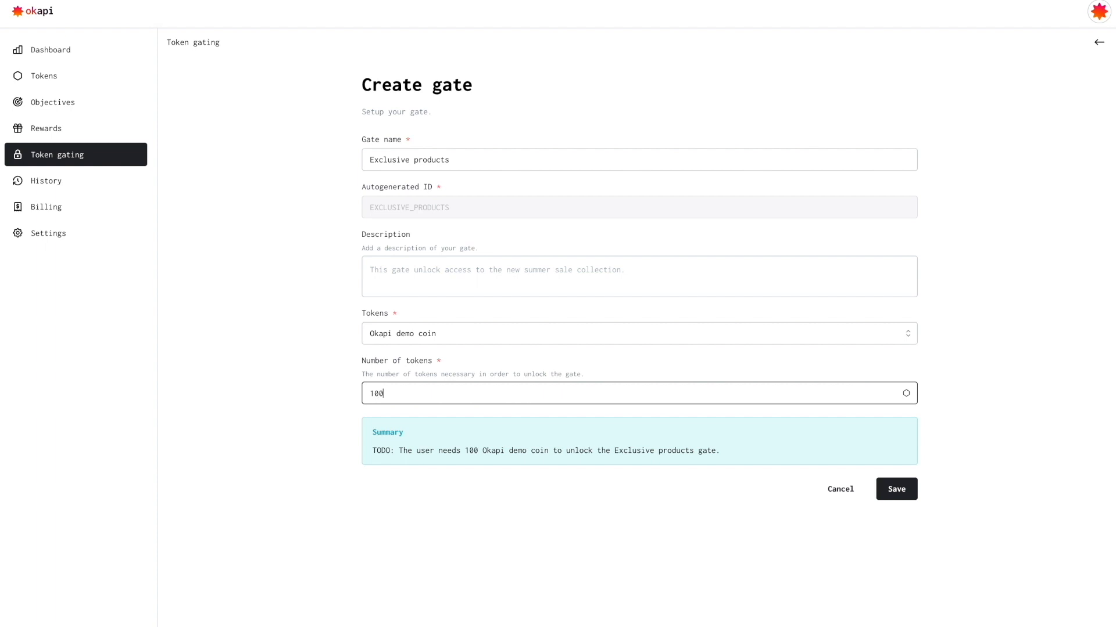
{"action": "left_click", "coordinate": [422, 339]}
{"action": "left_click", "coordinate": [291, 377]}
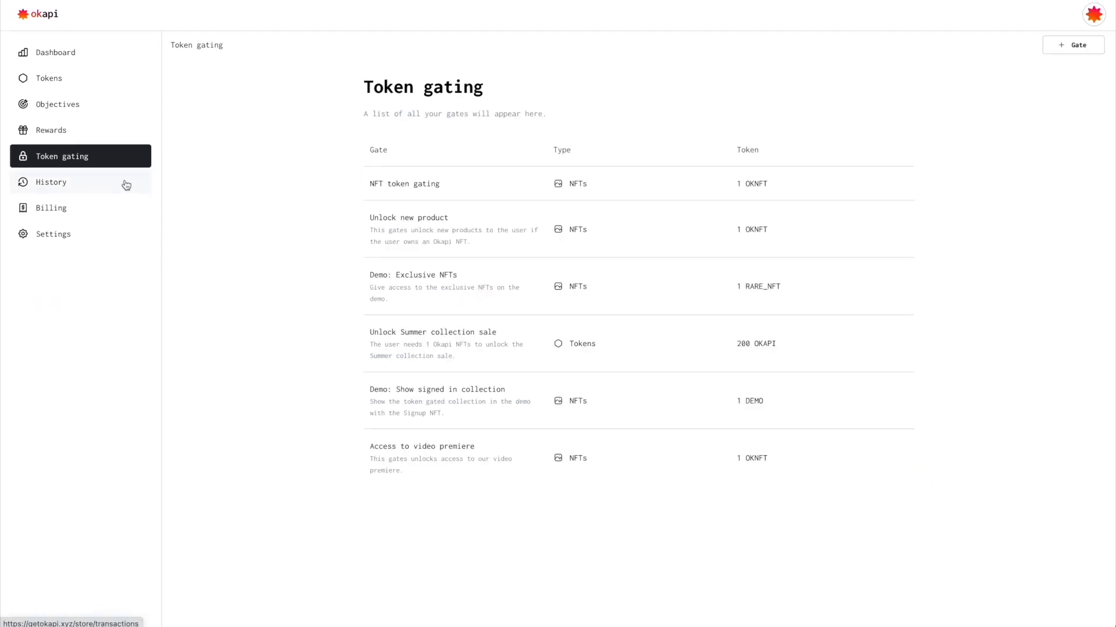
- Open the DEMO_MAKING_A_PURCHASE objective transaction from the transactions history
{"action": "left_click", "coordinate": [126, 185]}
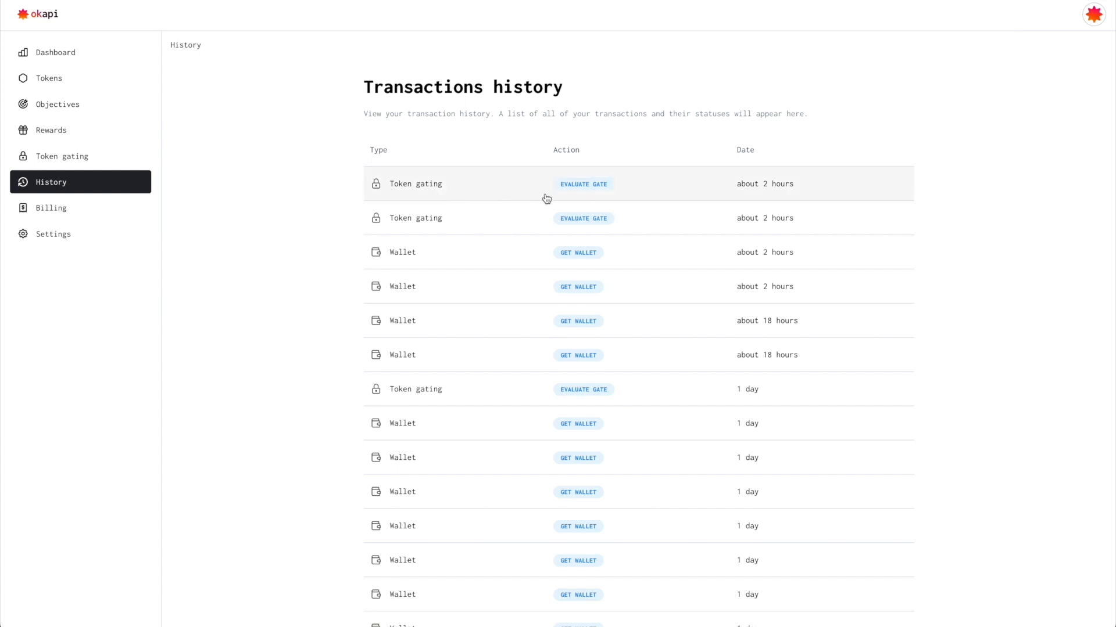
{"action": "scroll", "coordinate": [550, 200], "scroll_direction": "down", "scroll_amount": 4}
{"action": "scroll", "coordinate": [551, 200], "scroll_direction": "down", "scroll_amount": 1}
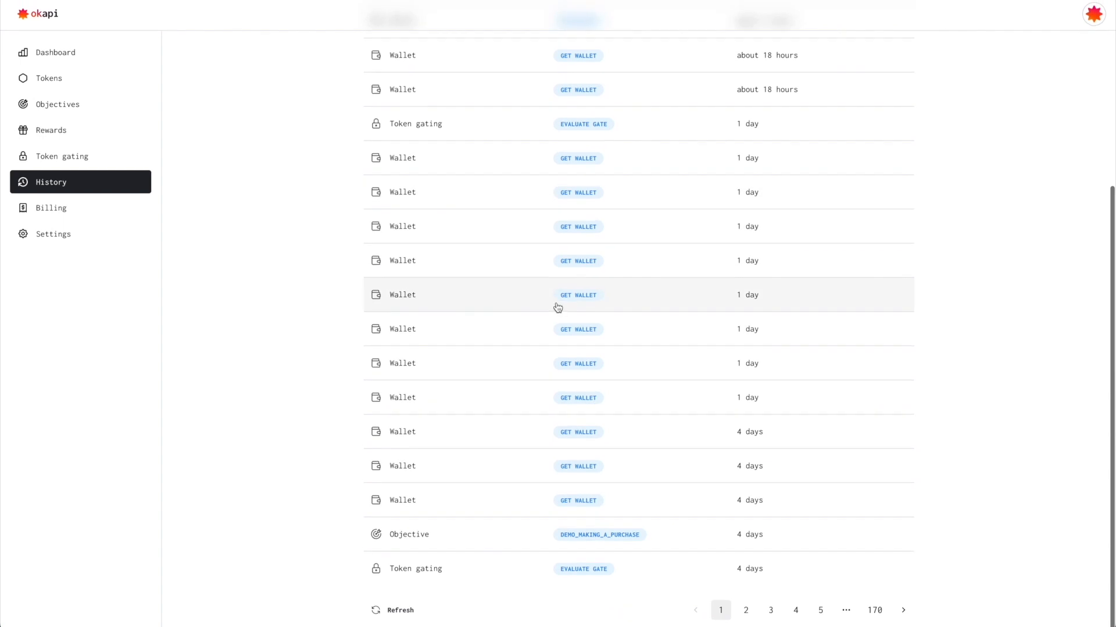
{"action": "left_click", "coordinate": [532, 541]}
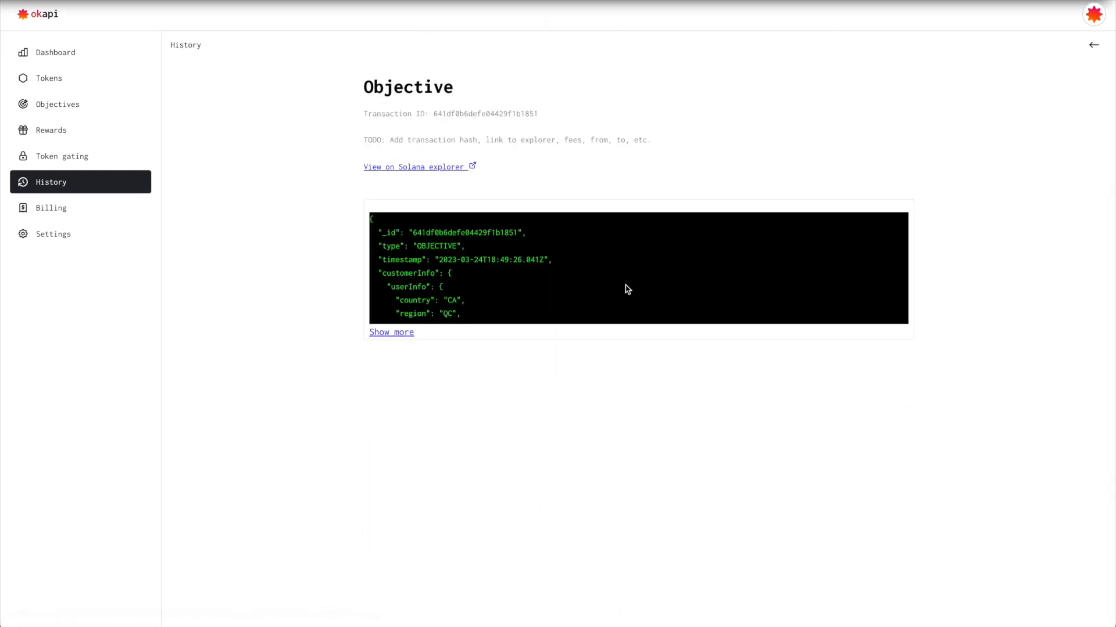
- Expand the transaction's full data, view the transaction on Solana Explorer, and return to the Okapi dashboard
{"action": "left_click", "coordinate": [405, 342]}
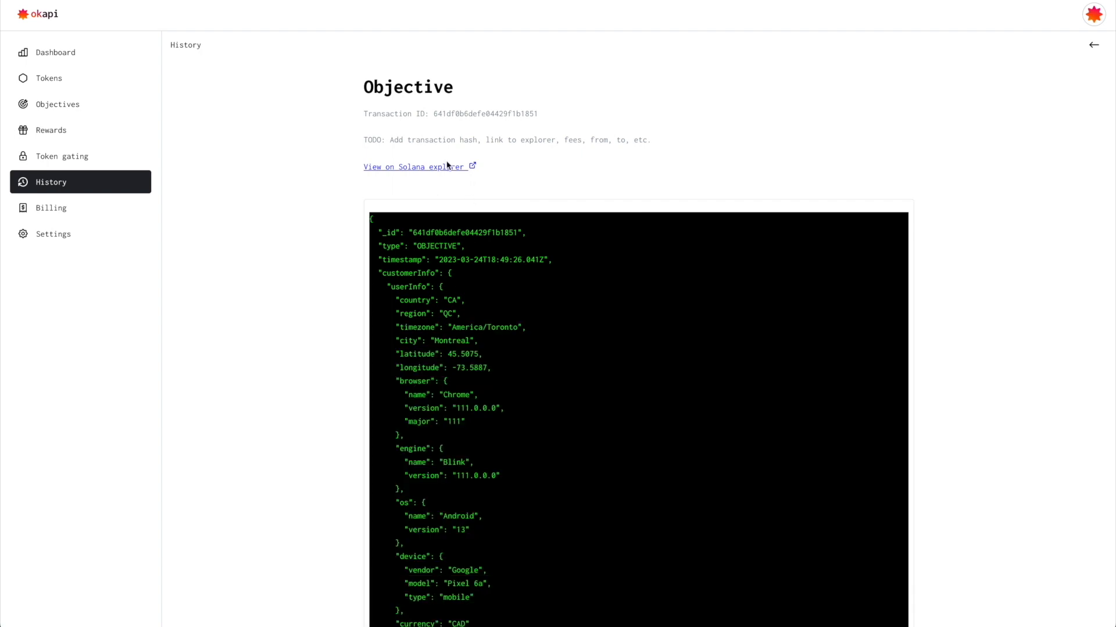
{"action": "left_click", "coordinate": [454, 169]}
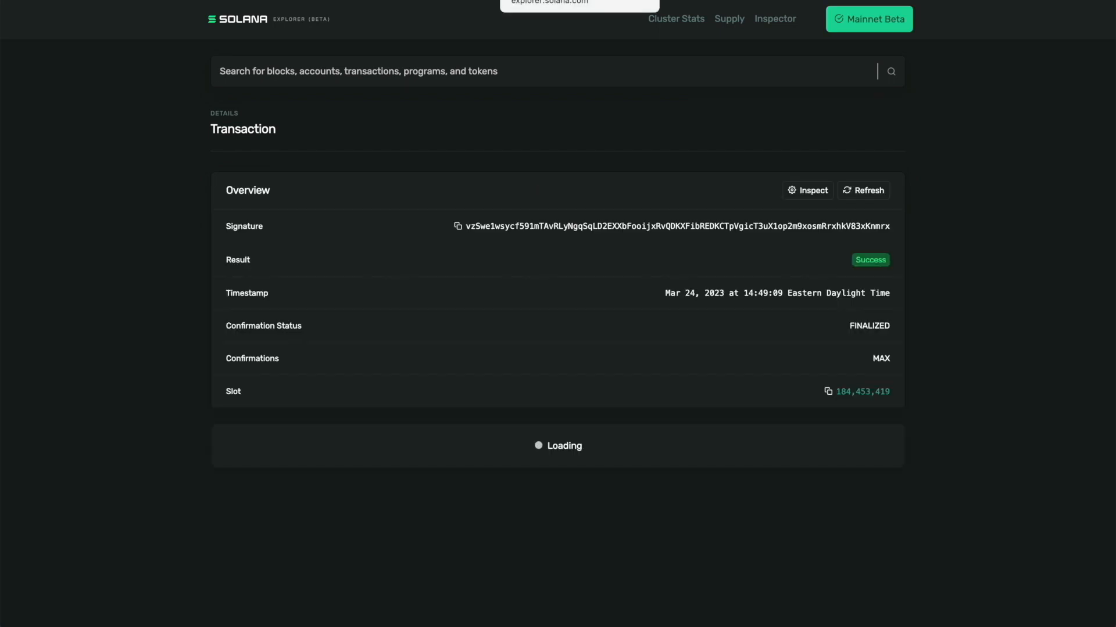
{"action": "left_click", "coordinate": [644, 1]}
- Read through the transaction's customer info, signature and objective data, and return to the transactions history
{"action": "scroll", "coordinate": [464, 218], "scroll_direction": "down", "scroll_amount": 2}
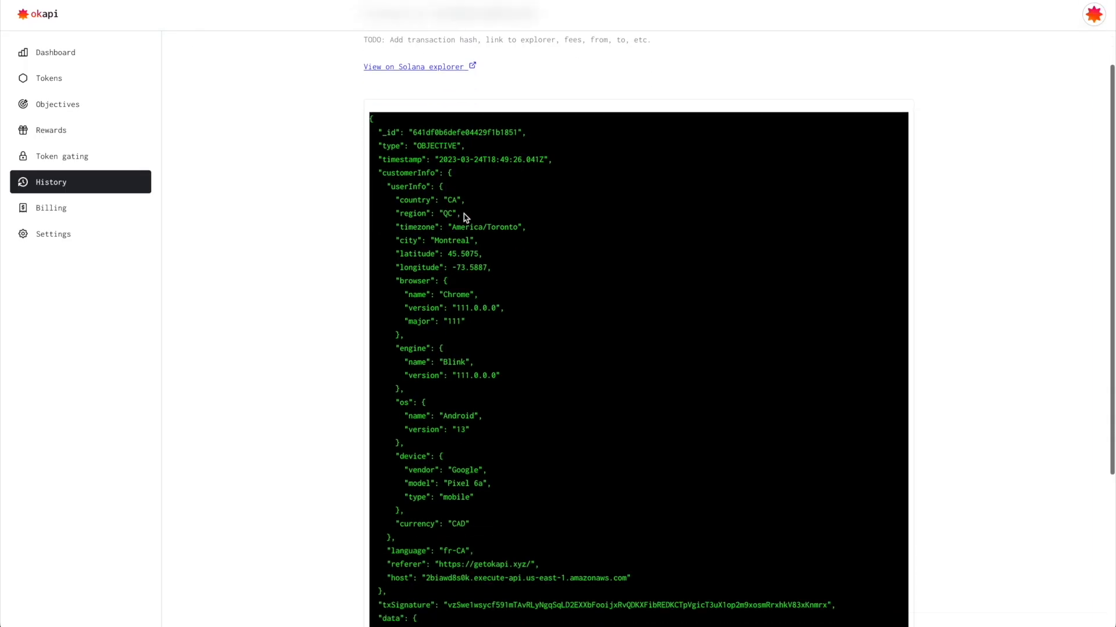
{"action": "scroll", "coordinate": [465, 246], "scroll_direction": "down", "scroll_amount": 1}
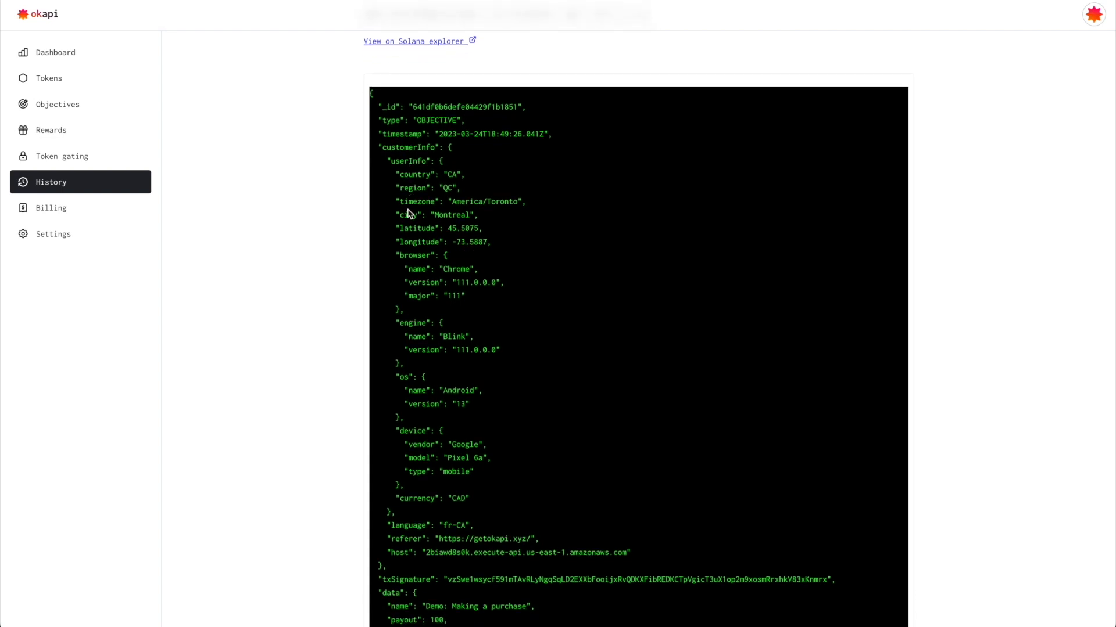
{"action": "scroll", "coordinate": [408, 250], "scroll_direction": "down", "scroll_amount": 1}
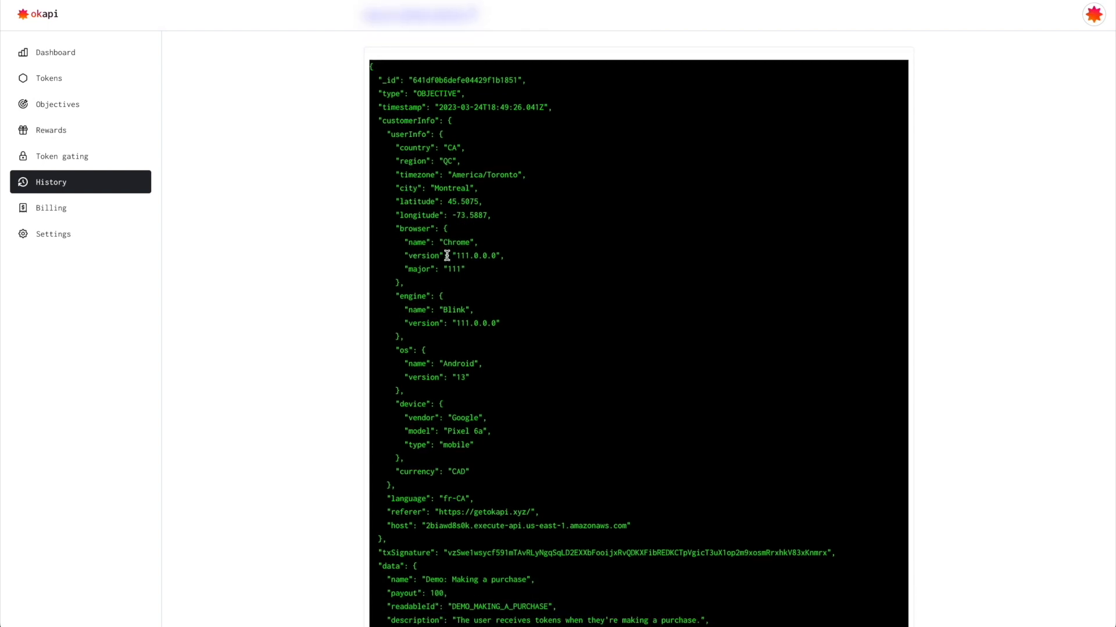
{"action": "scroll", "coordinate": [448, 254], "scroll_direction": "down", "scroll_amount": 3}
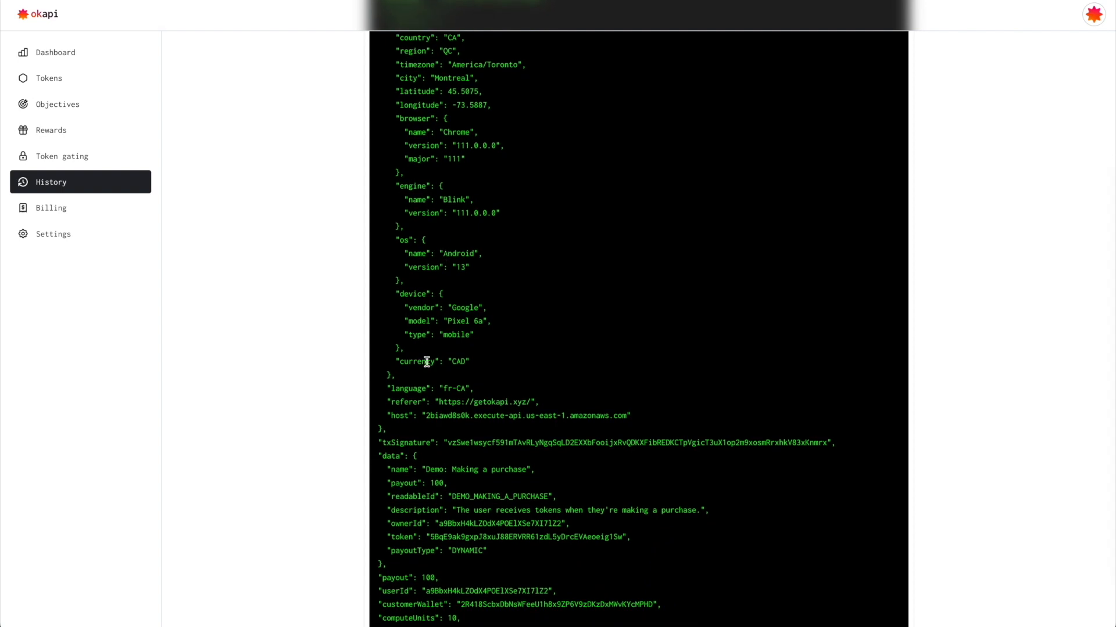
{"action": "scroll", "coordinate": [427, 359], "scroll_direction": "down", "scroll_amount": 2}
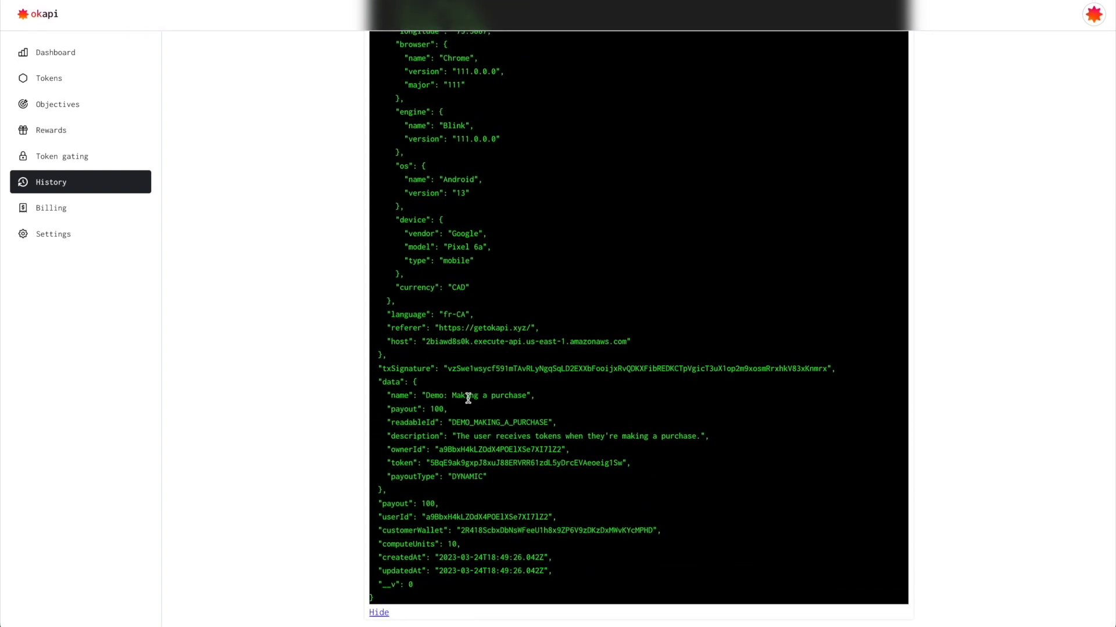
{"action": "double_click", "coordinate": [553, 368]}
{"action": "left_click", "coordinate": [551, 388]}
{"action": "scroll", "coordinate": [492, 508], "scroll_direction": "up", "scroll_amount": 1}
{"action": "scroll", "coordinate": [491, 508], "scroll_direction": "up", "scroll_amount": 7}
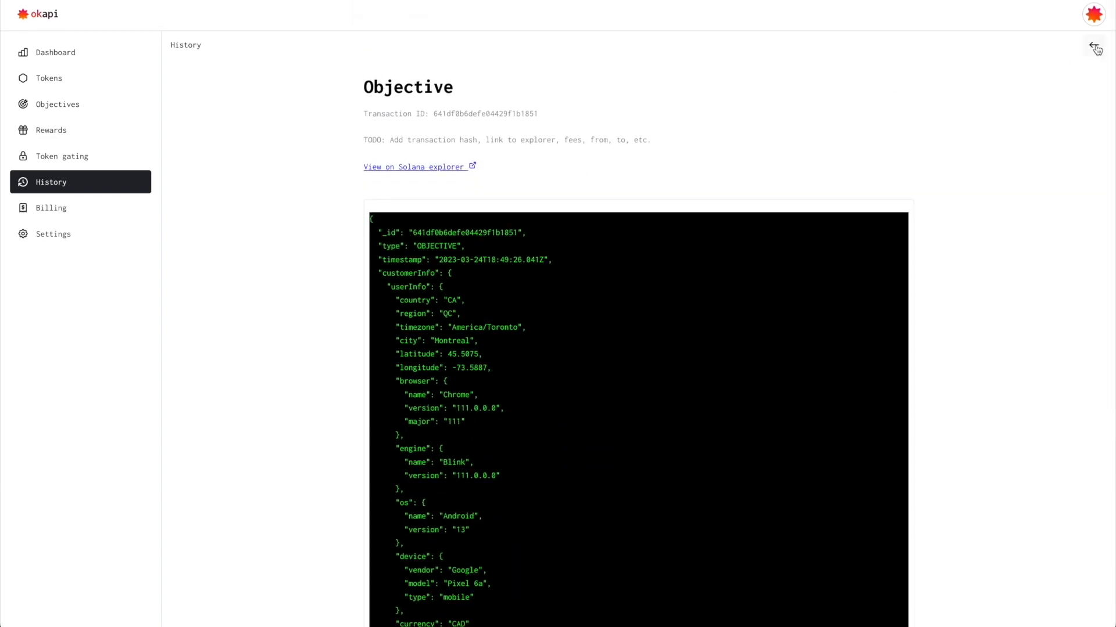
{"action": "left_click", "coordinate": [1094, 48]}
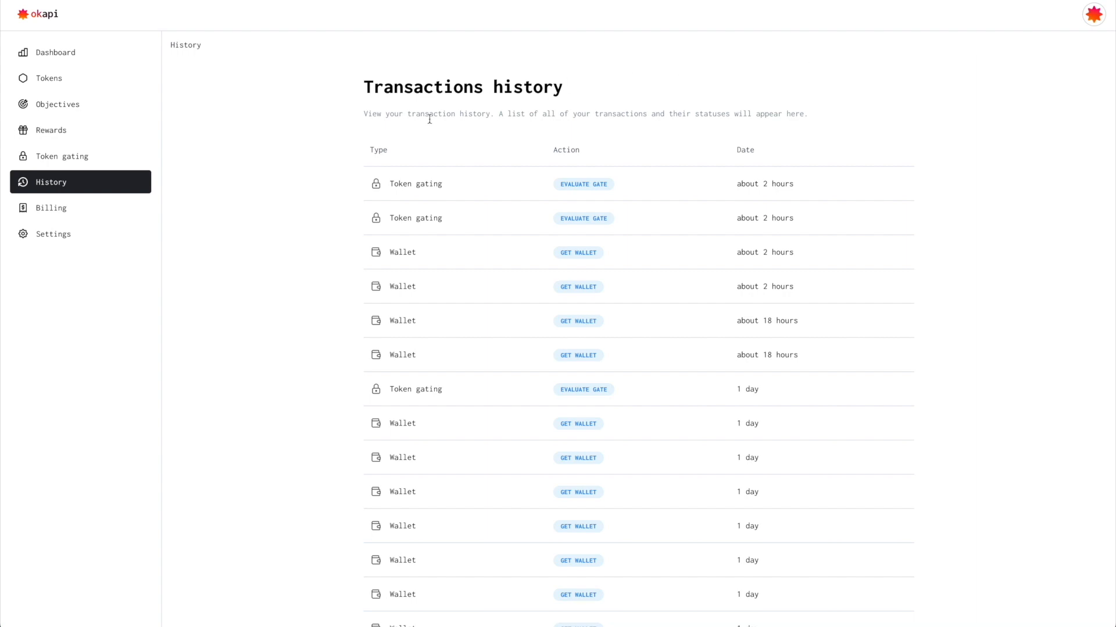
- Review the Pro plan subscription and its usage in billing, and expand the subscription details
{"action": "left_click", "coordinate": [103, 214]}
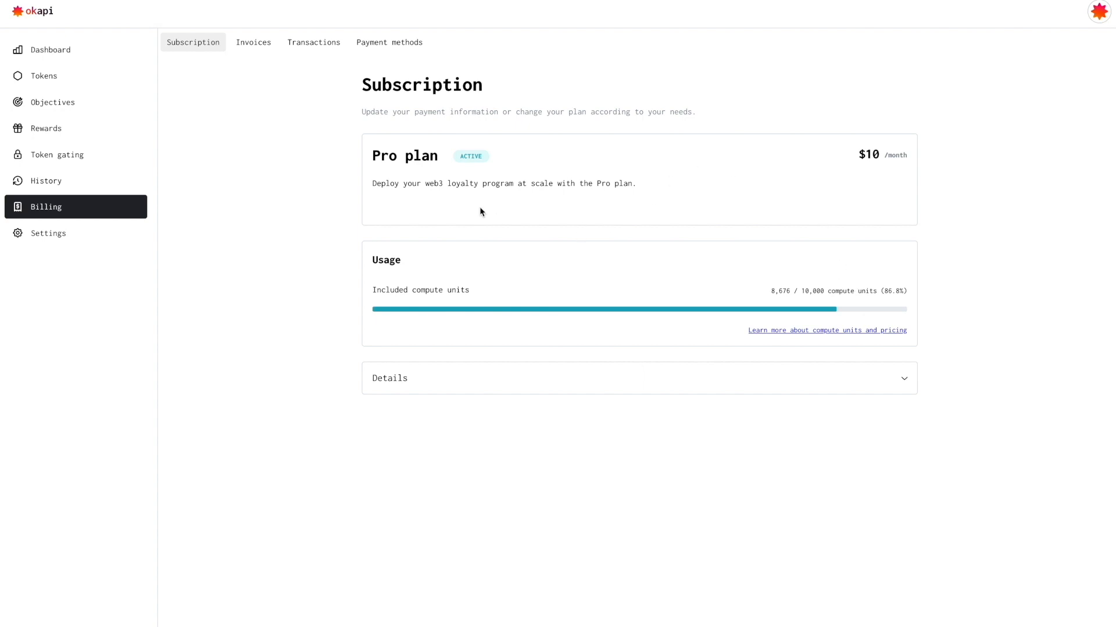
{"action": "left_click_drag", "start_coordinate": [373, 155], "coordinate": [440, 154]}
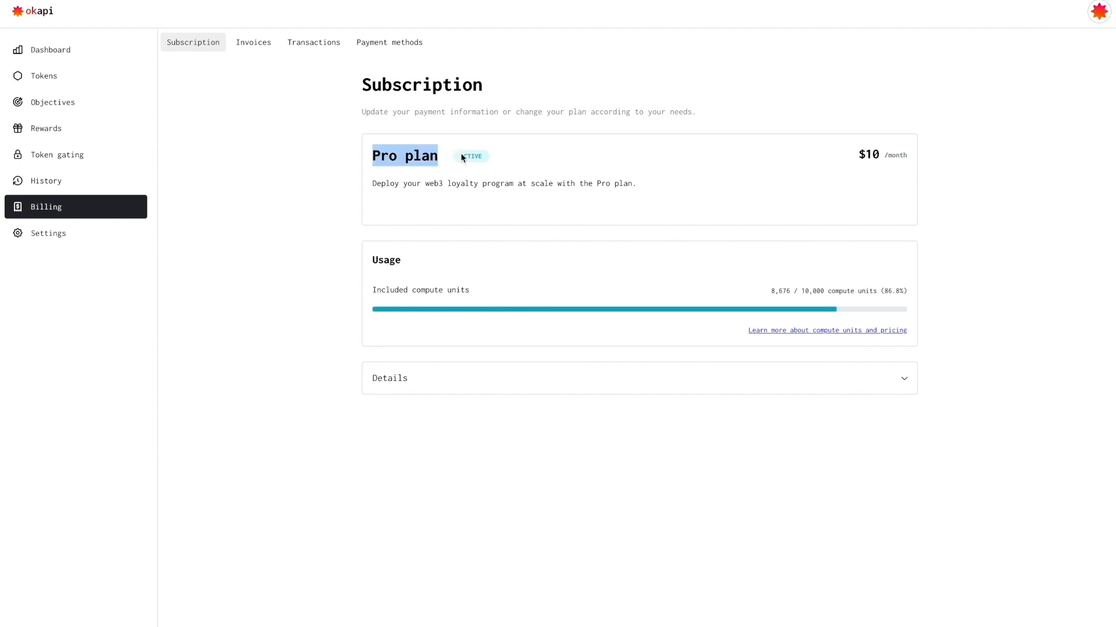
{"action": "left_click", "coordinate": [683, 157]}
{"action": "left_click", "coordinate": [870, 381]}
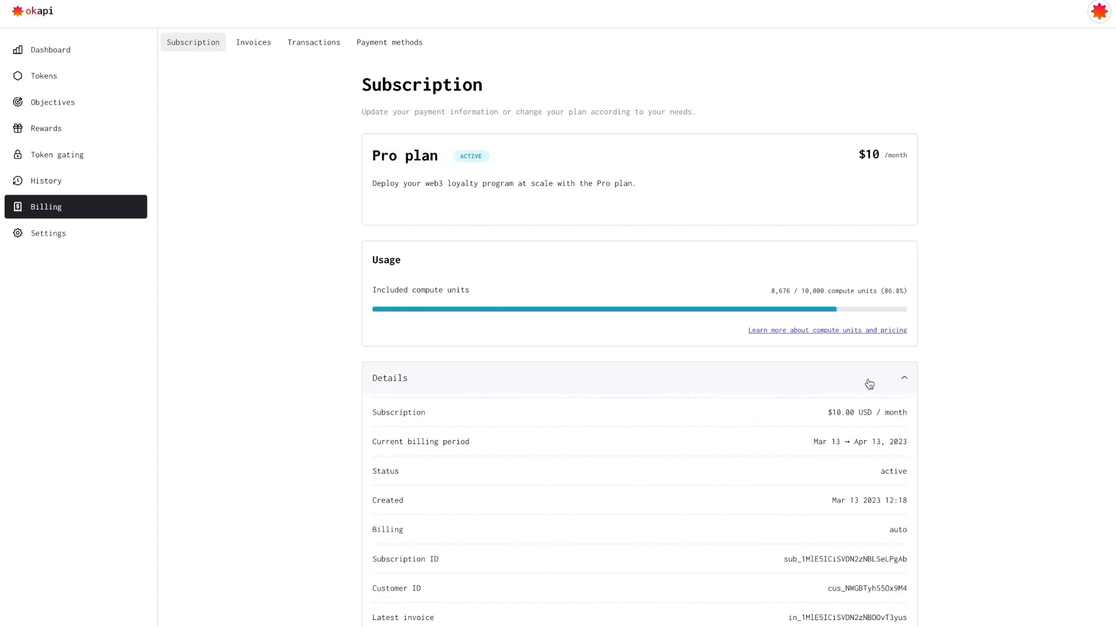
{"action": "scroll", "coordinate": [869, 384], "scroll_direction": "down", "scroll_amount": 2}
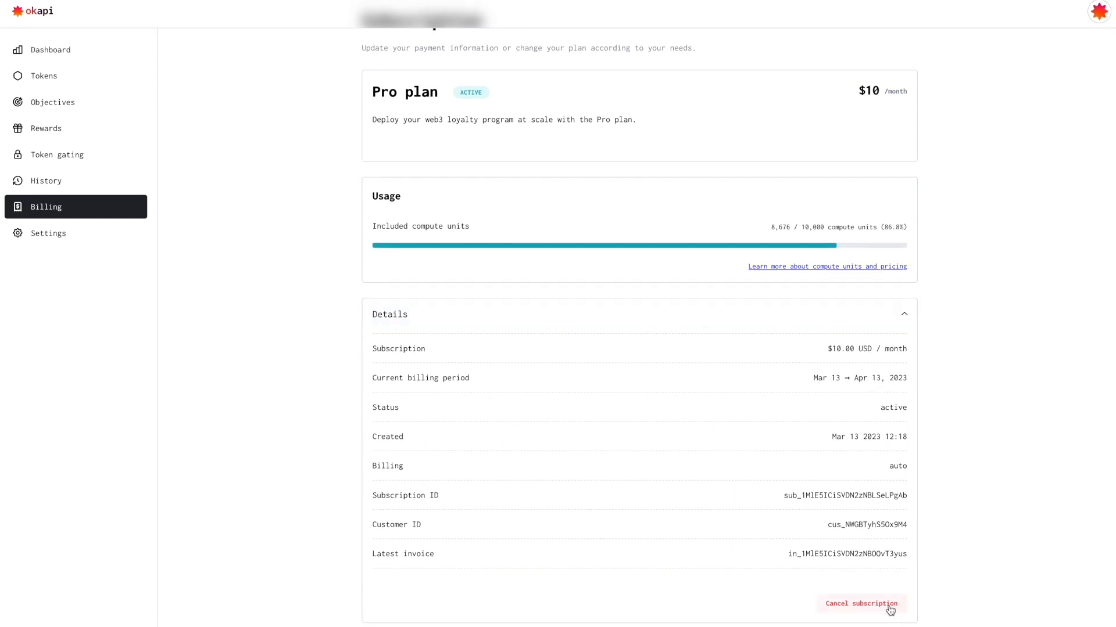
- Cancel the Pro plan subscription, inspect its cancellation label, and reactivate the subscription
{"action": "left_click", "coordinate": [890, 607]}
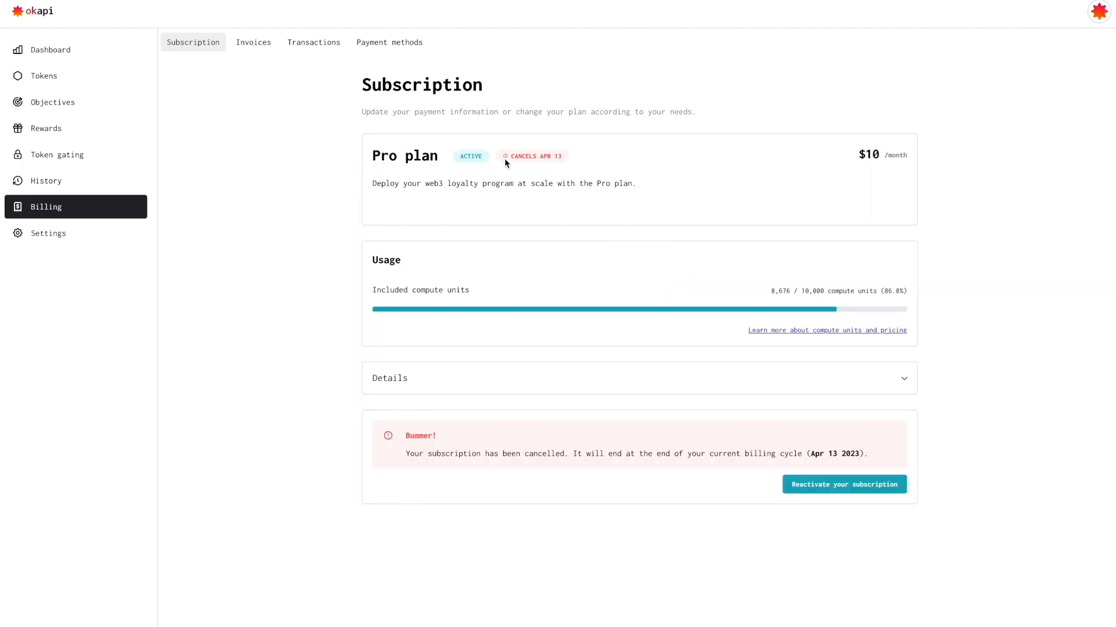
{"action": "left_click_drag", "start_coordinate": [504, 156], "coordinate": [596, 165]}
{"action": "left_click", "coordinate": [602, 170]}
{"action": "left_click_drag", "start_coordinate": [563, 158], "coordinate": [529, 158]}
{"action": "left_click", "coordinate": [530, 157]}
{"action": "left_click", "coordinate": [793, 488]}
- Review the billing invoices history and the token purchase transactions
{"action": "left_click", "coordinate": [254, 43]}
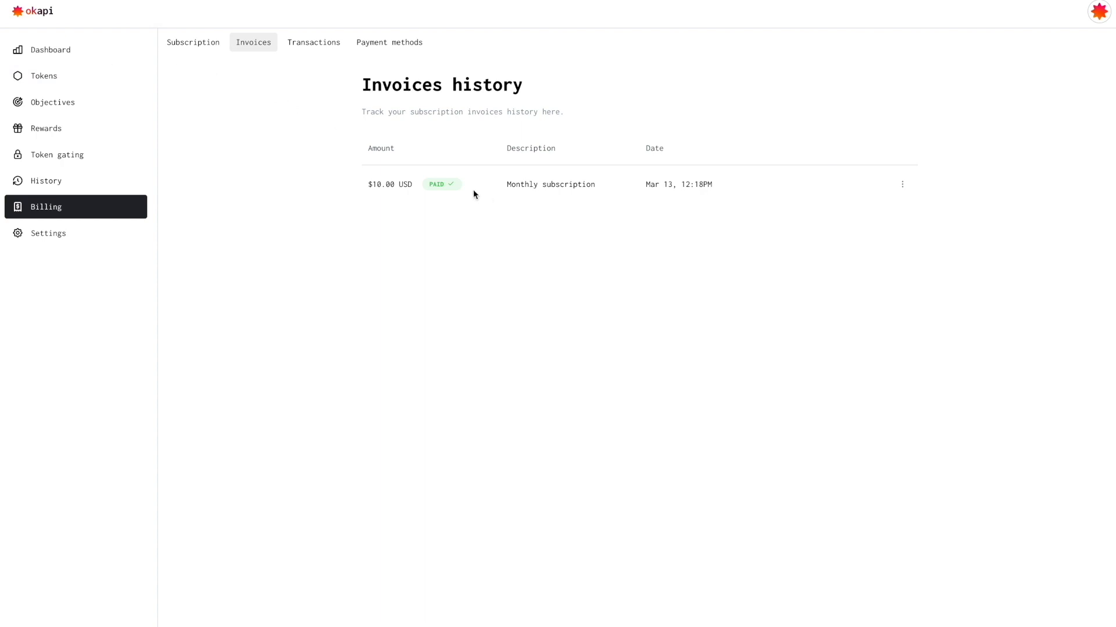
{"action": "left_click", "coordinate": [313, 51]}
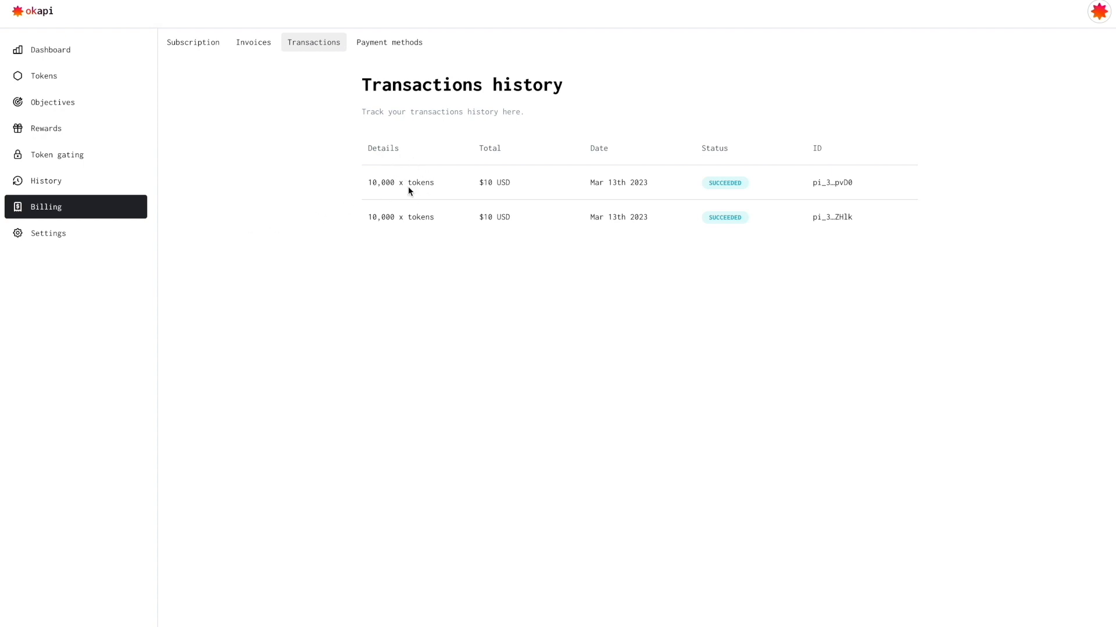
{"action": "left_click_drag", "start_coordinate": [368, 182], "coordinate": [395, 182]}
{"action": "left_click", "coordinate": [490, 196]}
- View the saved payment methods and the form for adding one, and close the form without adding anything
{"action": "left_click", "coordinate": [382, 43]}
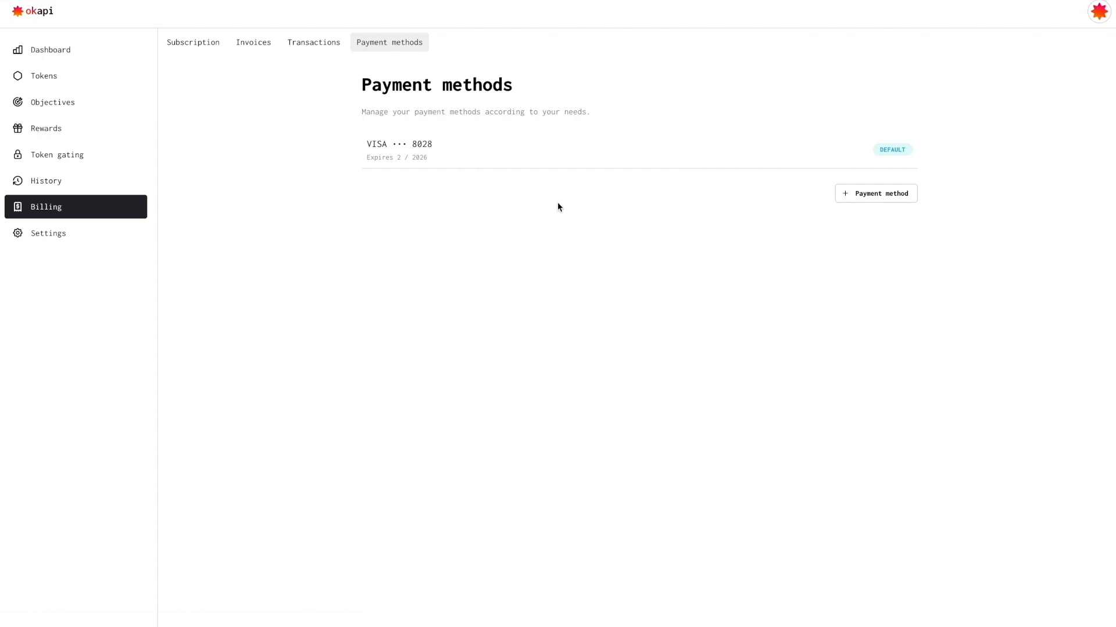
{"action": "left_click", "coordinate": [904, 205]}
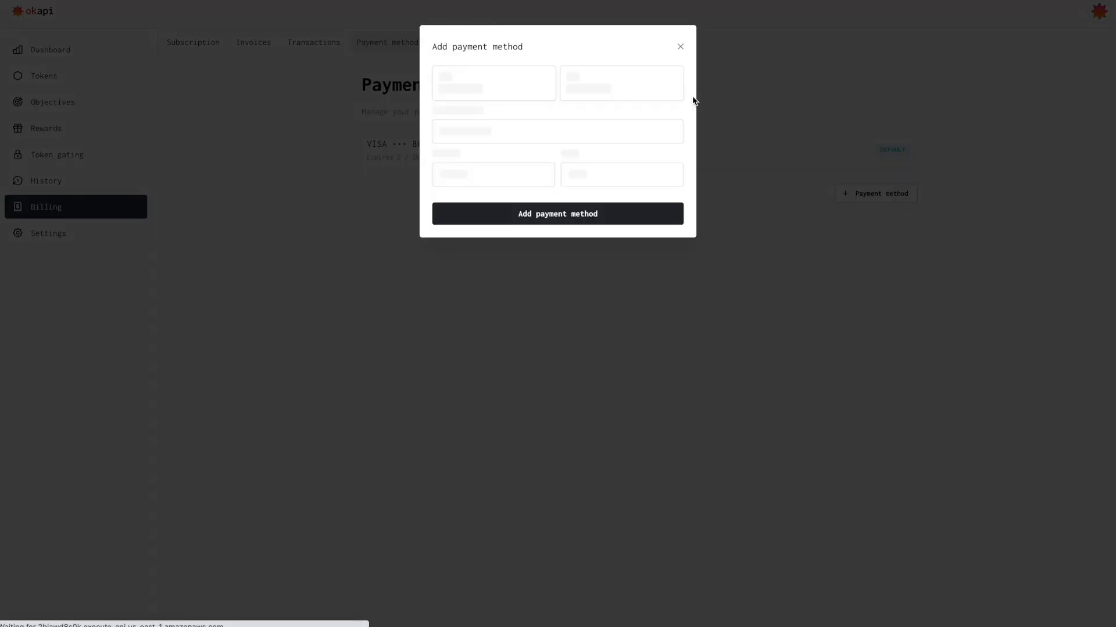
{"action": "left_click", "coordinate": [681, 47]}
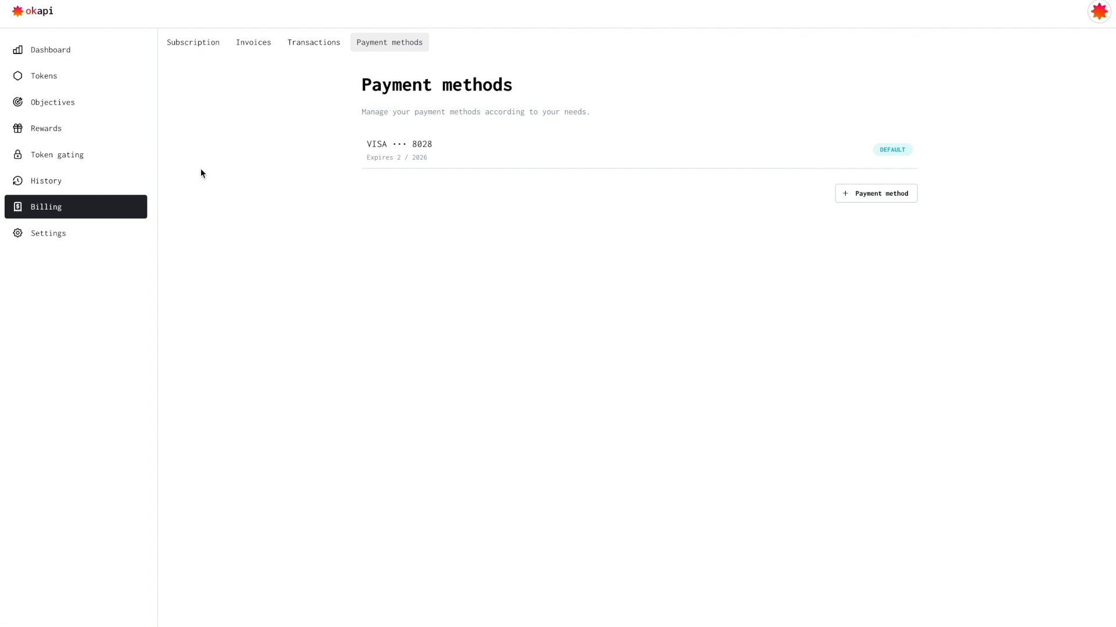
- Open the account settings and examine the store's wallet address
{"action": "left_click", "coordinate": [78, 243]}
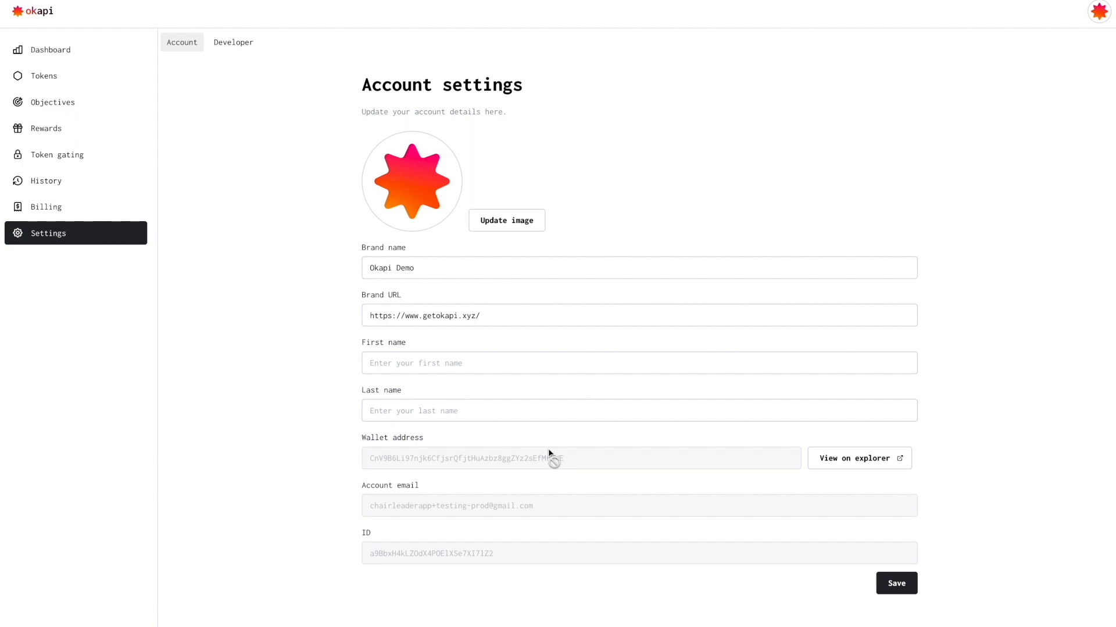
{"action": "double_click", "coordinate": [521, 461]}
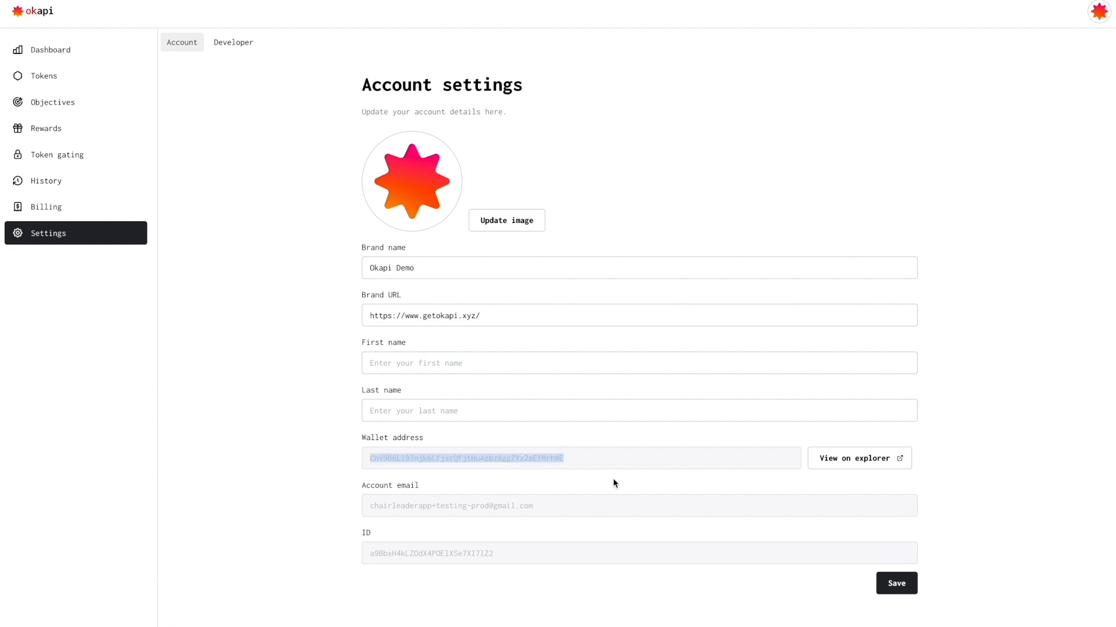
{"action": "left_click", "coordinate": [627, 448]}
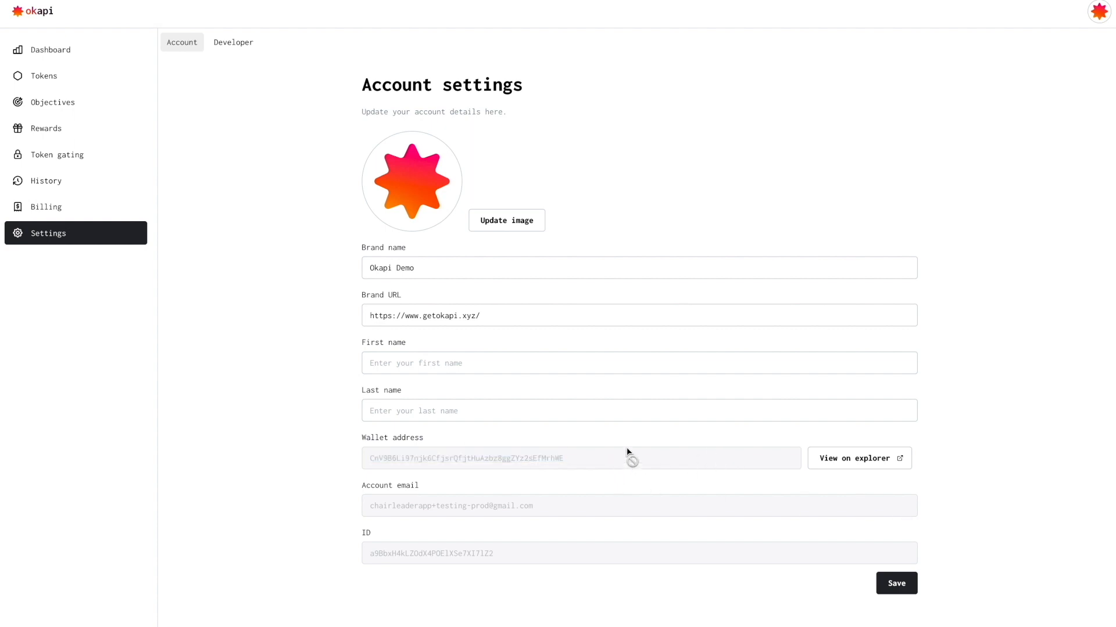
- Open the store wallet in the Solana explorer and review its account overview and transaction history
{"action": "left_click", "coordinate": [896, 459]}
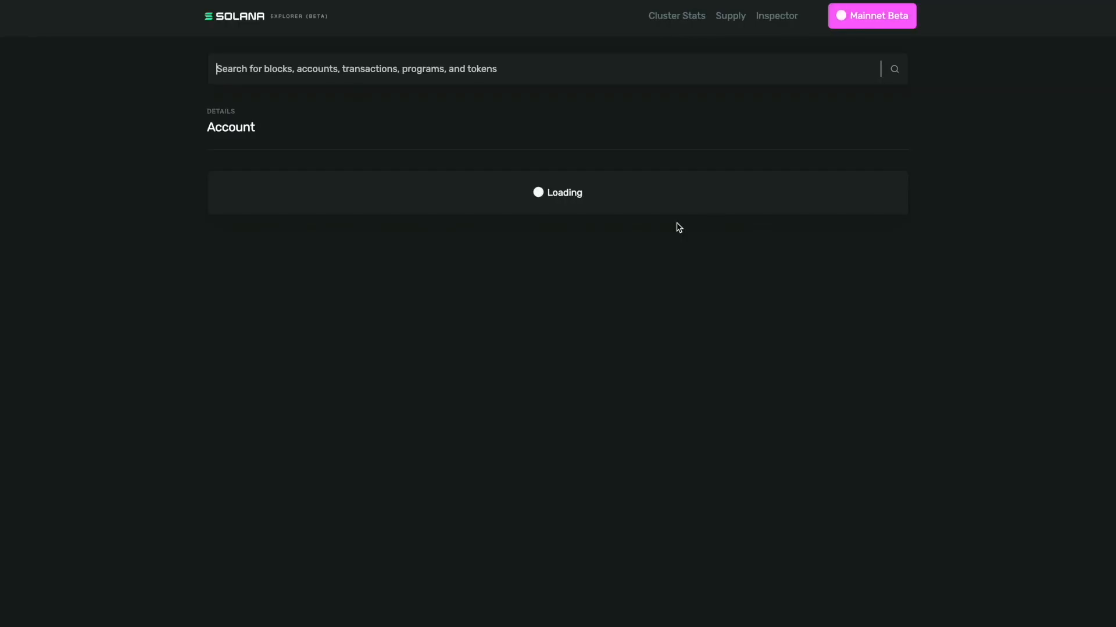
{"action": "scroll", "coordinate": [514, 195], "scroll_direction": "down", "scroll_amount": 2}
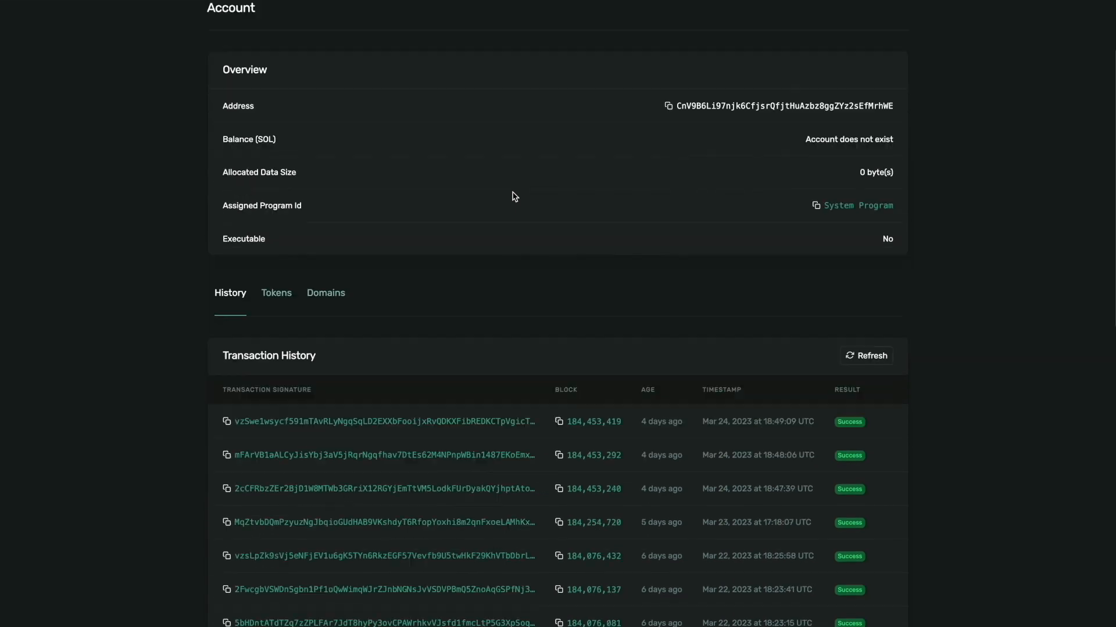
{"action": "scroll", "coordinate": [514, 195], "scroll_direction": "down", "scroll_amount": 4}
{"action": "scroll", "coordinate": [696, 325], "scroll_direction": "down", "scroll_amount": 1}
{"action": "scroll", "coordinate": [696, 327], "scroll_direction": "up", "scroll_amount": 1}
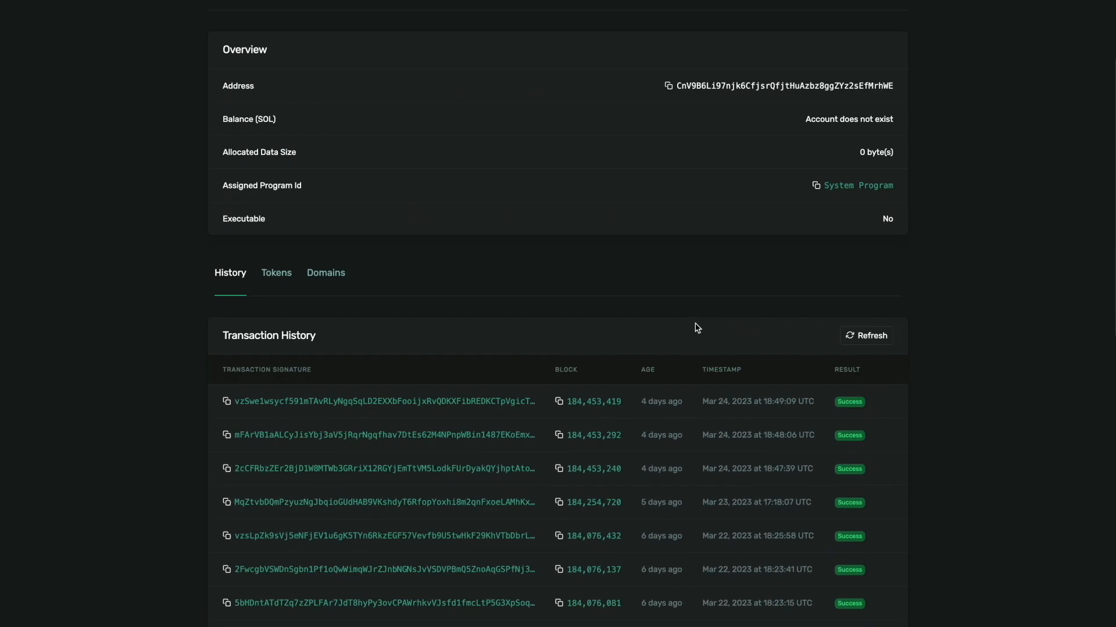
{"action": "scroll", "coordinate": [696, 328], "scroll_direction": "up", "scroll_amount": 6}
- Show the wallet's tokens in the explorer and examine the list of coin and NFT holdings
{"action": "left_click", "coordinate": [273, 413]}
{"action": "scroll", "coordinate": [655, 401], "scroll_direction": "down", "scroll_amount": 7}
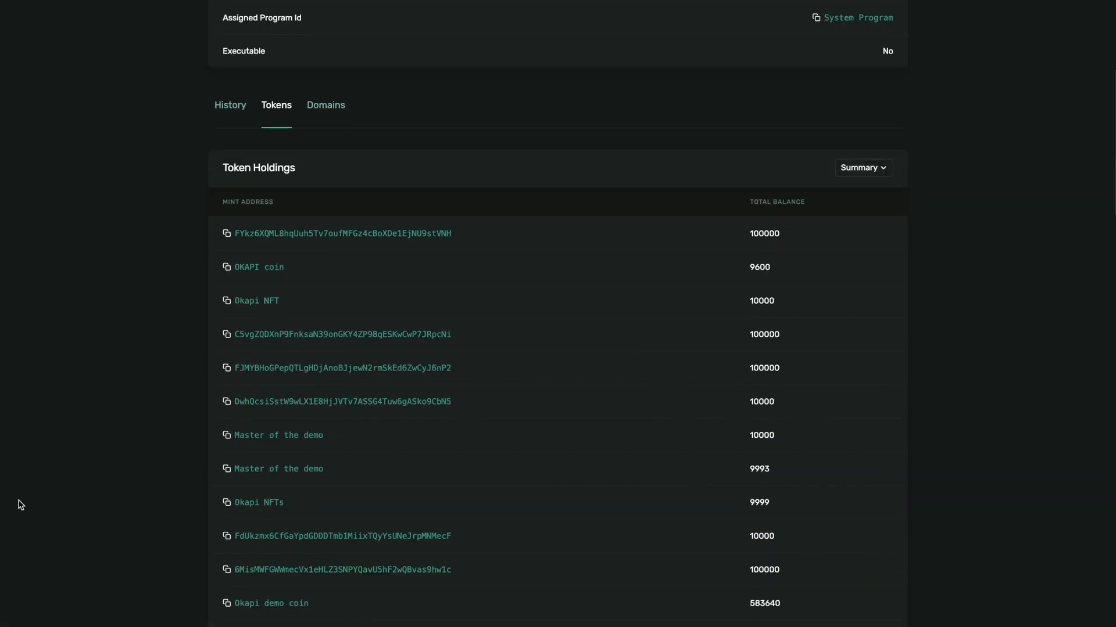
{"action": "scroll", "coordinate": [608, 251], "scroll_direction": "down", "scroll_amount": 1}
{"action": "scroll", "coordinate": [610, 254], "scroll_direction": "down", "scroll_amount": 5}
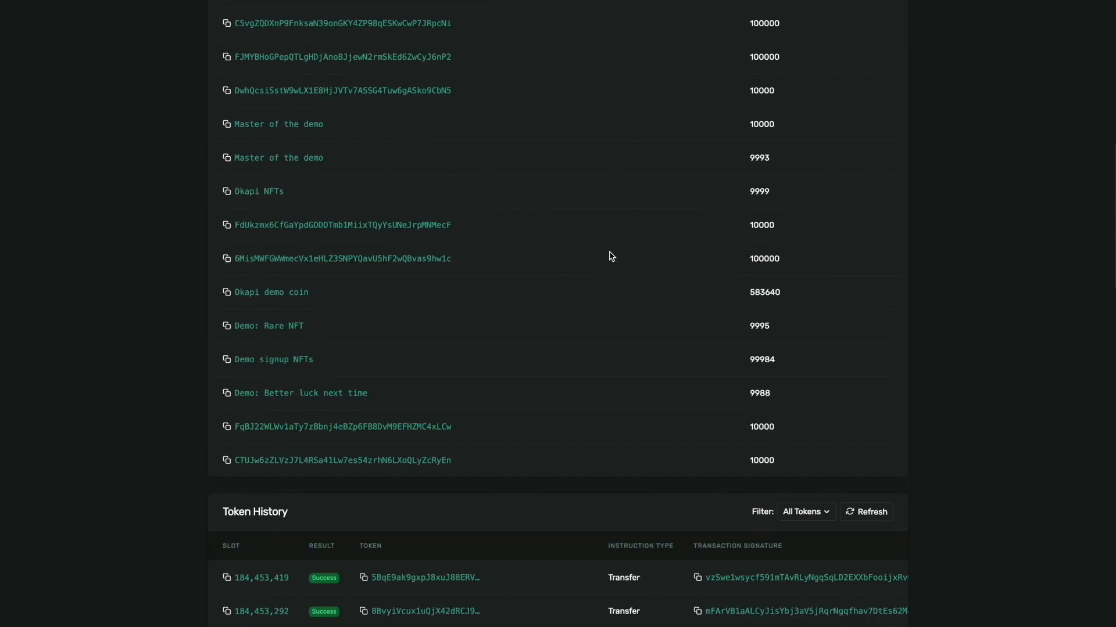
{"action": "left_click", "coordinate": [317, 398]}
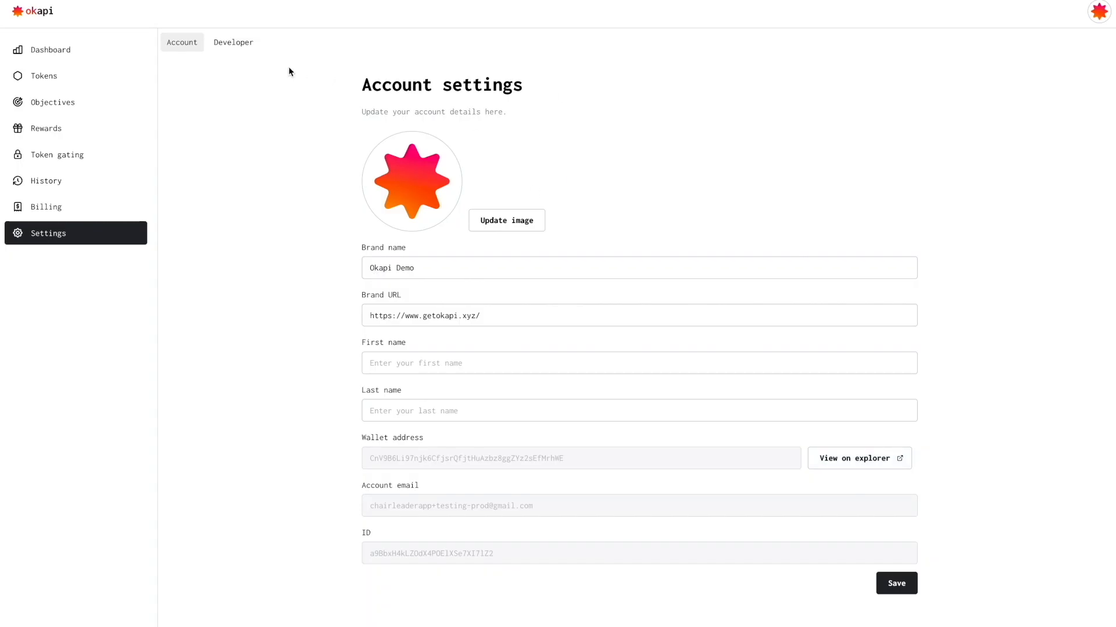
- In the developer settings, create an API key named "New api key", copy the generated key and finish the dialog
{"action": "left_click", "coordinate": [238, 48]}
{"action": "left_click_drag", "start_coordinate": [402, 86], "coordinate": [561, 91]}
{"action": "left_click", "coordinate": [561, 91]}
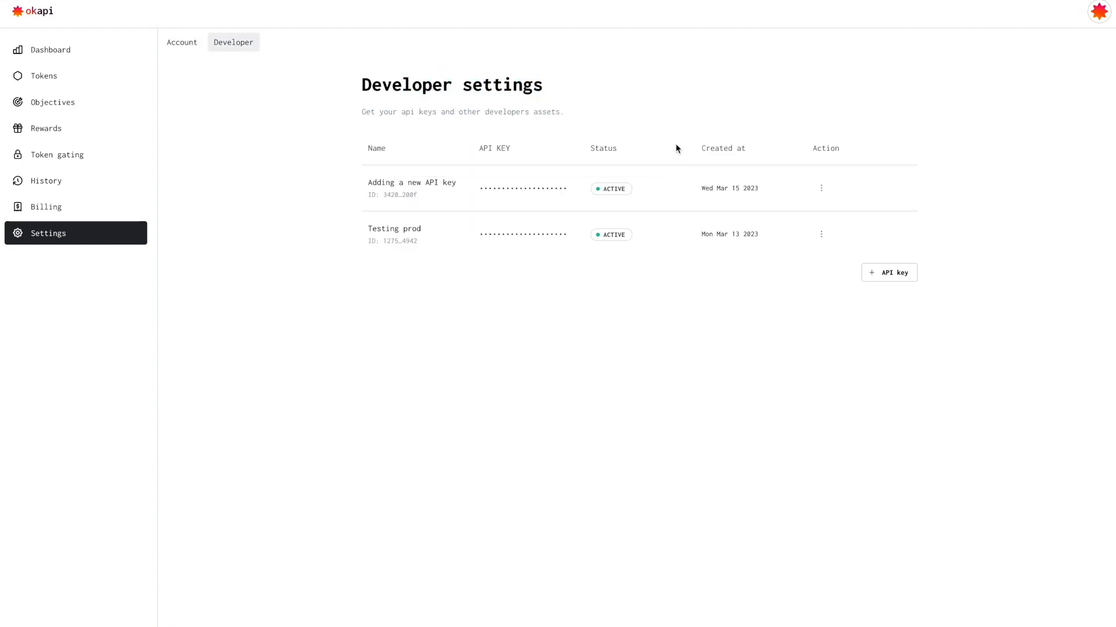
{"action": "left_click", "coordinate": [908, 277]}
{"action": "type", "text": "New"}
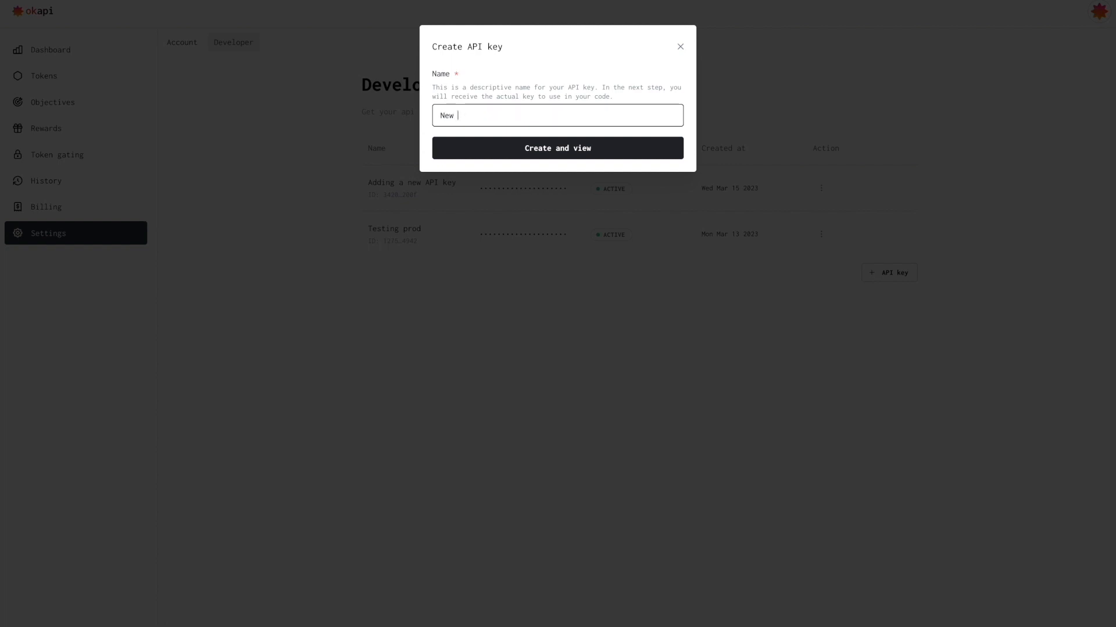
{"action": "type", "text": " api key"}
{"action": "left_click", "coordinate": [574, 149]}
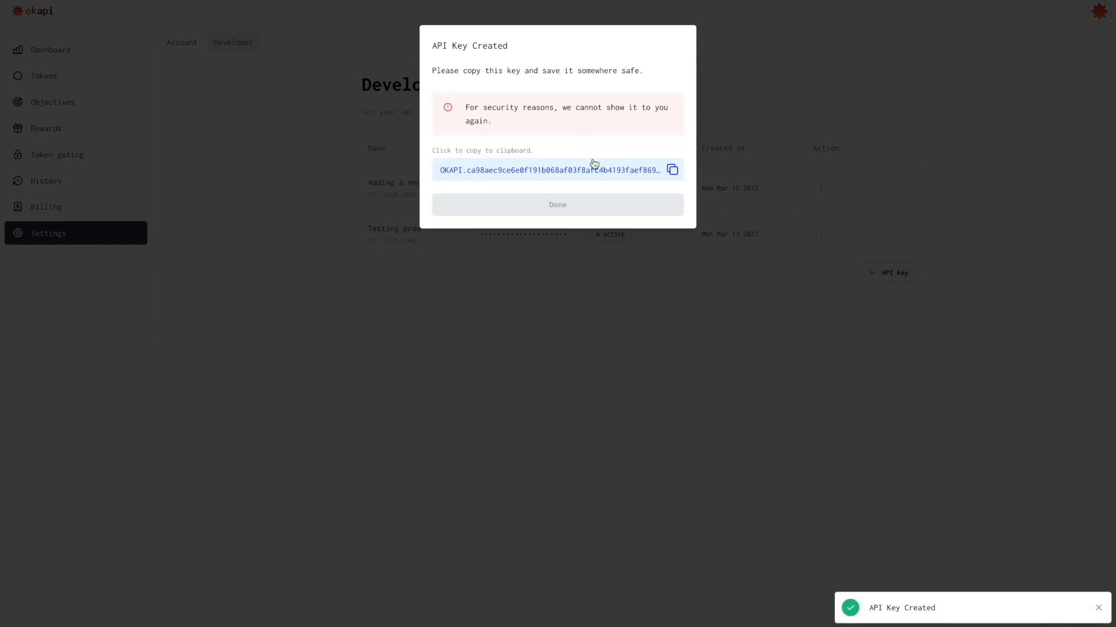
{"action": "left_click", "coordinate": [614, 173]}
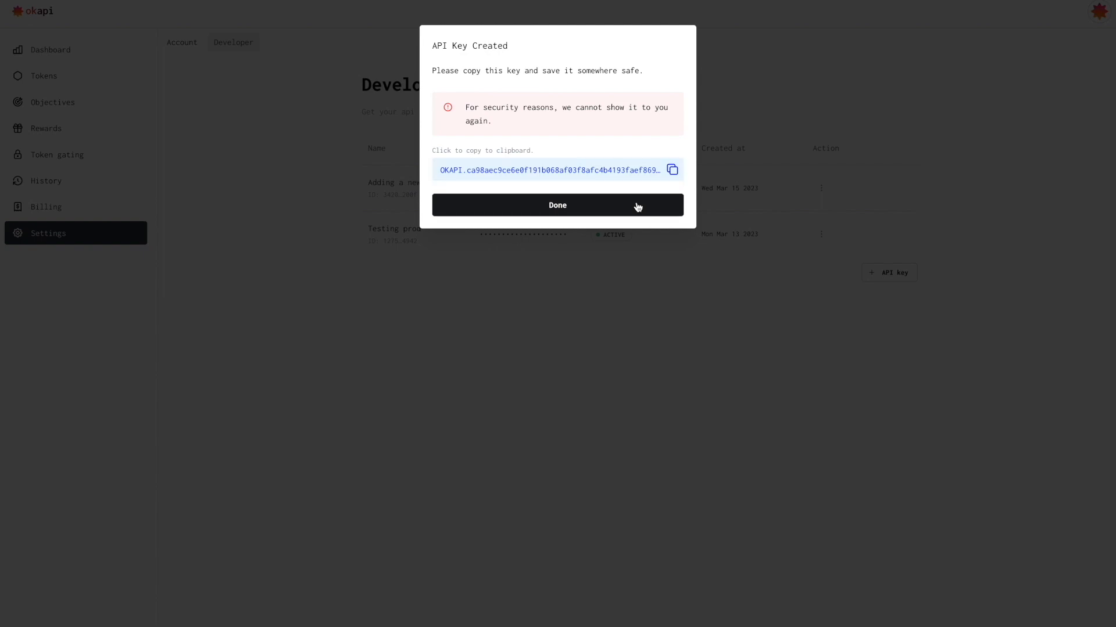
{"action": "left_click", "coordinate": [638, 206]}
- Delete the API key named "New api key" and confirm its removal
{"action": "left_click", "coordinate": [823, 188]}
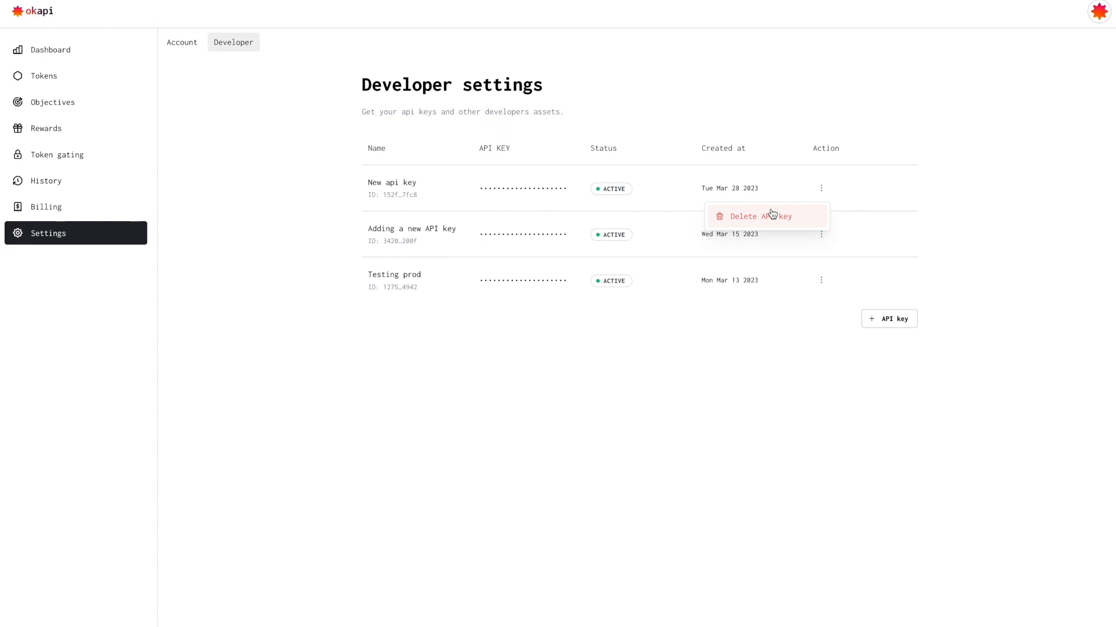
{"action": "left_click", "coordinate": [904, 142]}
{"action": "left_click", "coordinate": [823, 188]}
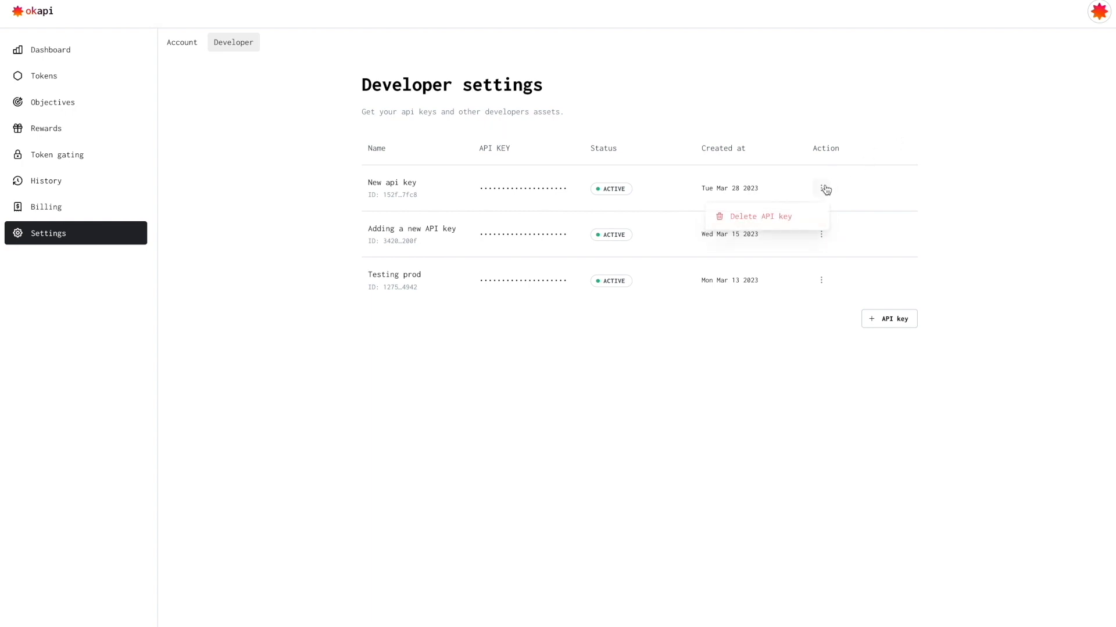
{"action": "left_click", "coordinate": [773, 223]}
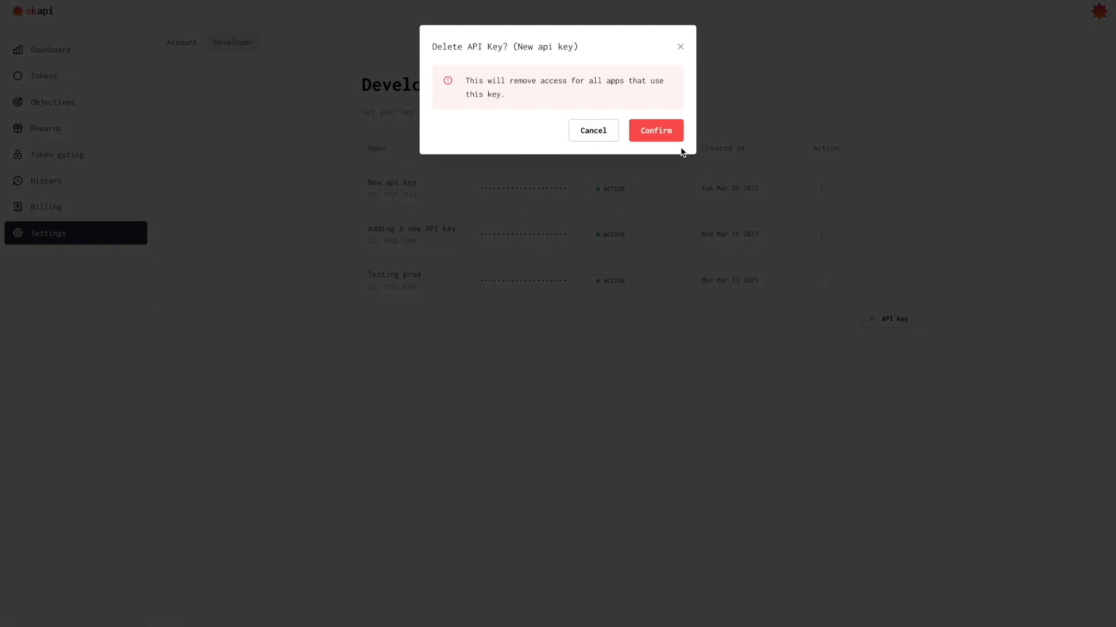
{"action": "left_click", "coordinate": [667, 131]}
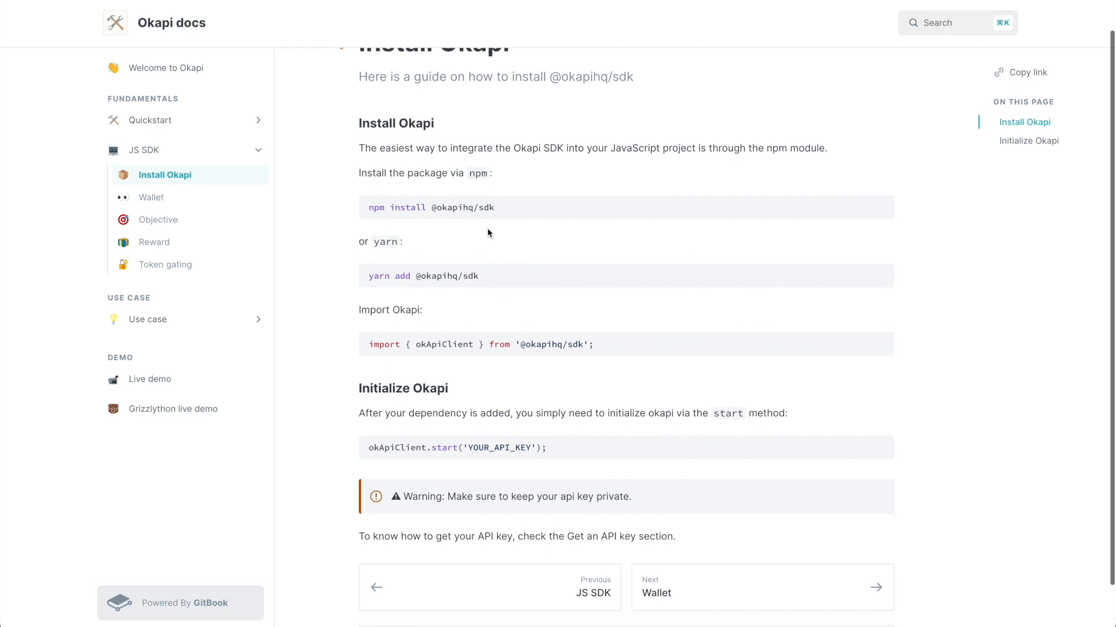
- Switch to the Okapi docs and read how to install and initialize the SDK, highlighting the YOUR_API_KEY placeholder
{"action": "scroll", "coordinate": [511, 274], "scroll_direction": "down", "scroll_amount": 2}
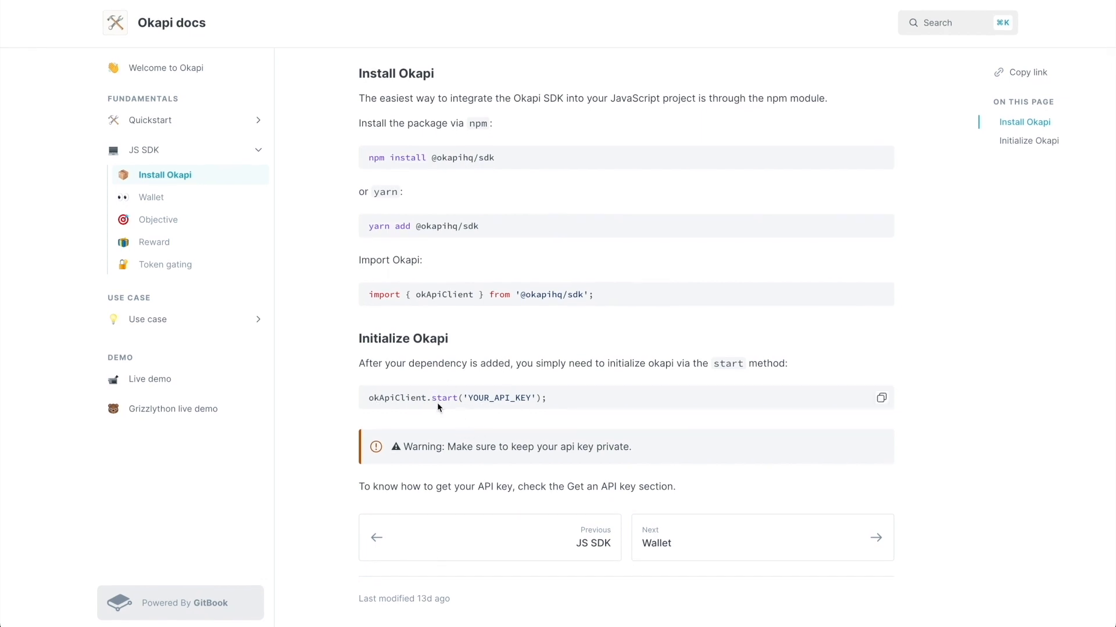
{"action": "double_click", "coordinate": [499, 399]}
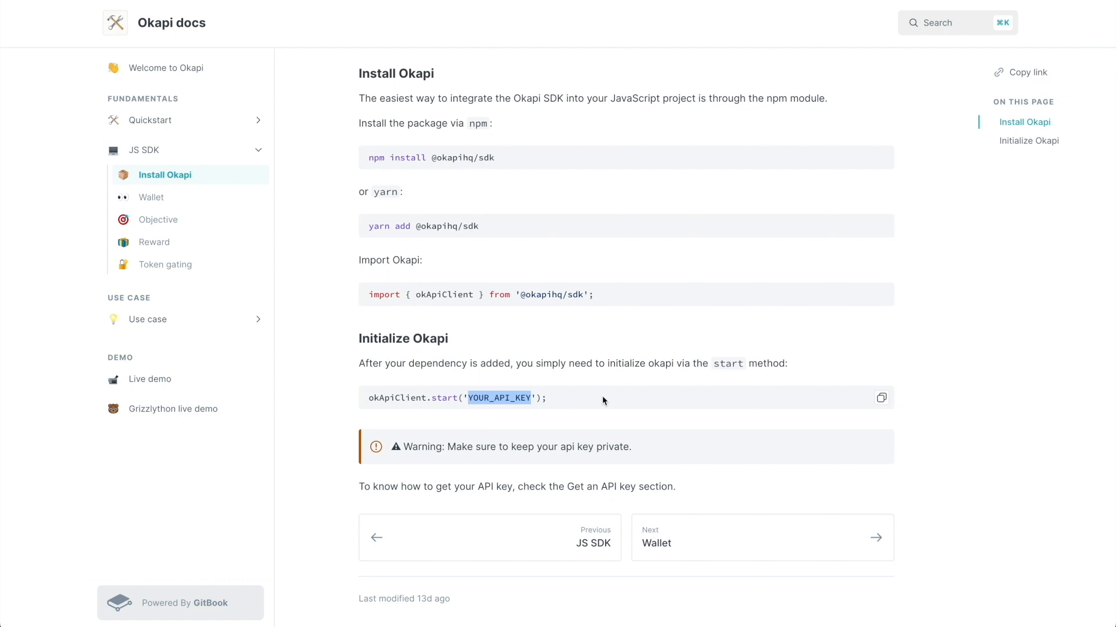
{"action": "left_click", "coordinate": [590, 374]}
- Open the Wallet docs page and examine the example call, highlighting the wallet method and the user's e-mail argument
{"action": "left_click", "coordinate": [710, 552]}
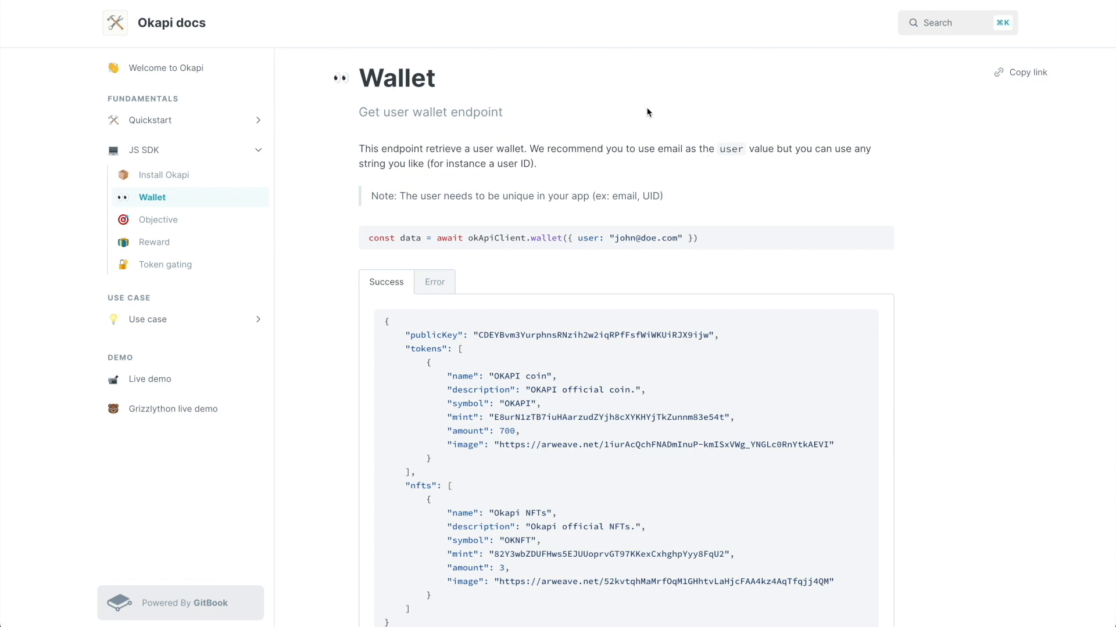
{"action": "scroll", "coordinate": [648, 111], "scroll_direction": "down", "scroll_amount": 1}
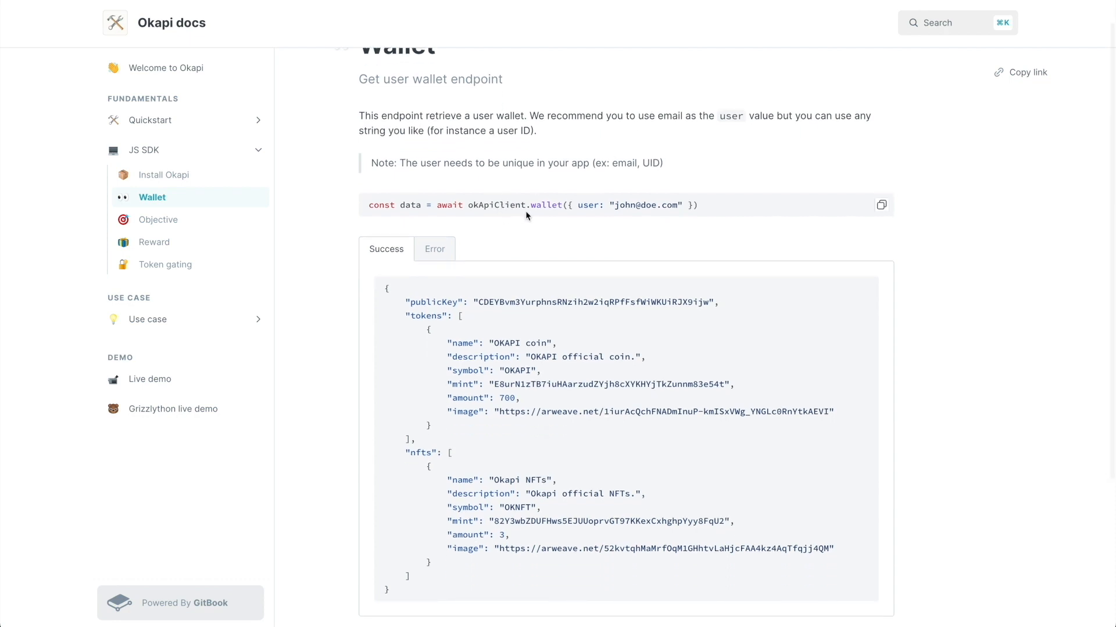
{"action": "double_click", "coordinate": [550, 210]}
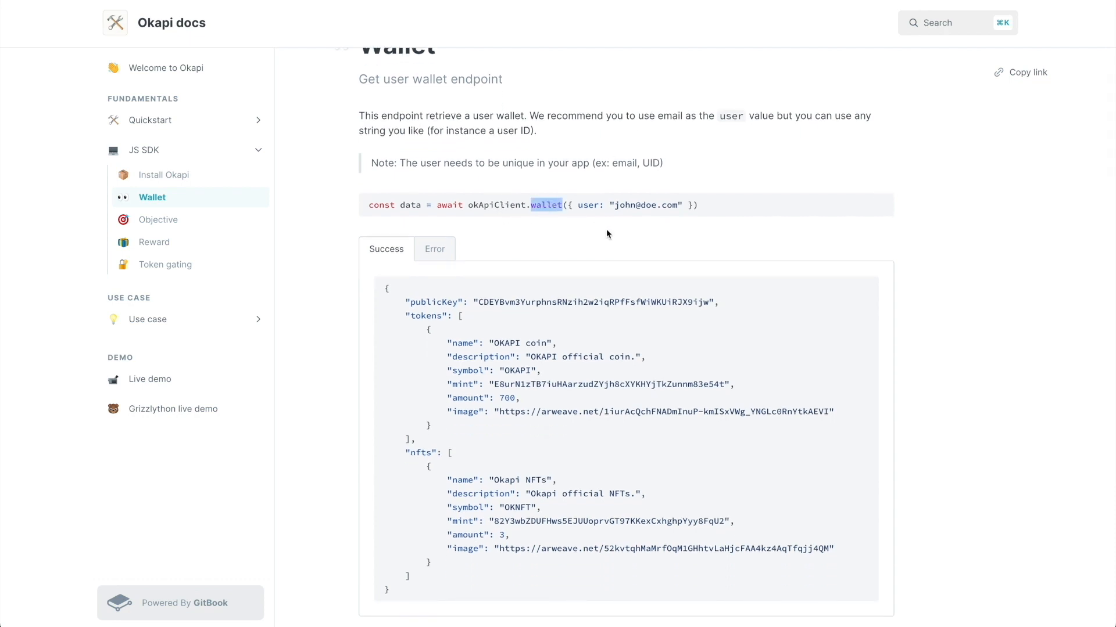
{"action": "left_click", "coordinate": [614, 207]}
{"action": "left_click_drag", "start_coordinate": [615, 206], "coordinate": [677, 207]}
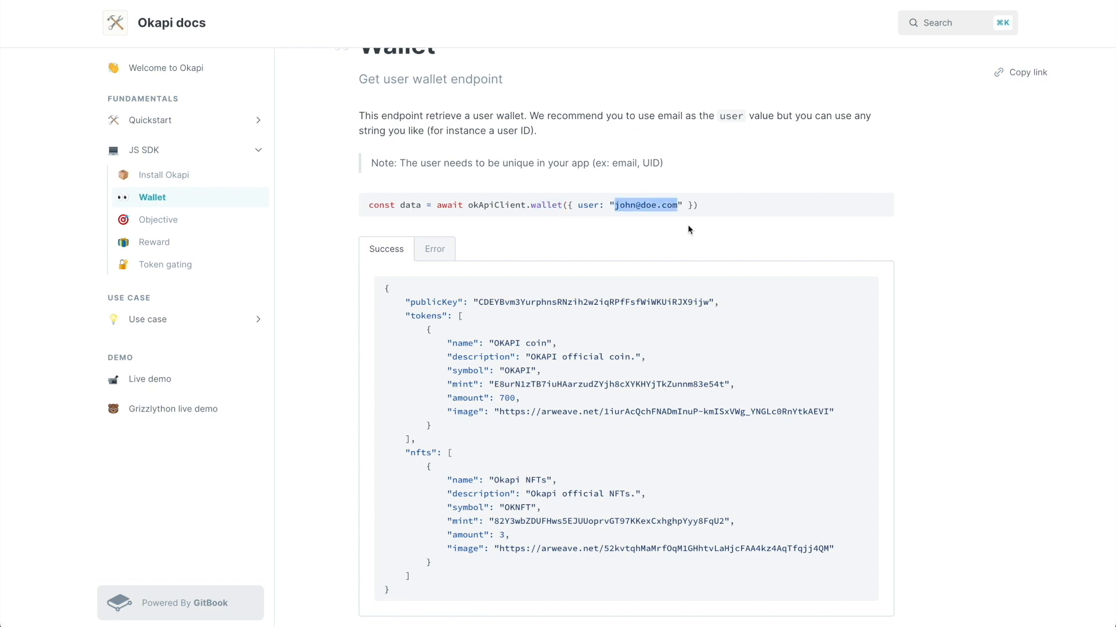
{"action": "left_click", "coordinate": [681, 234]}
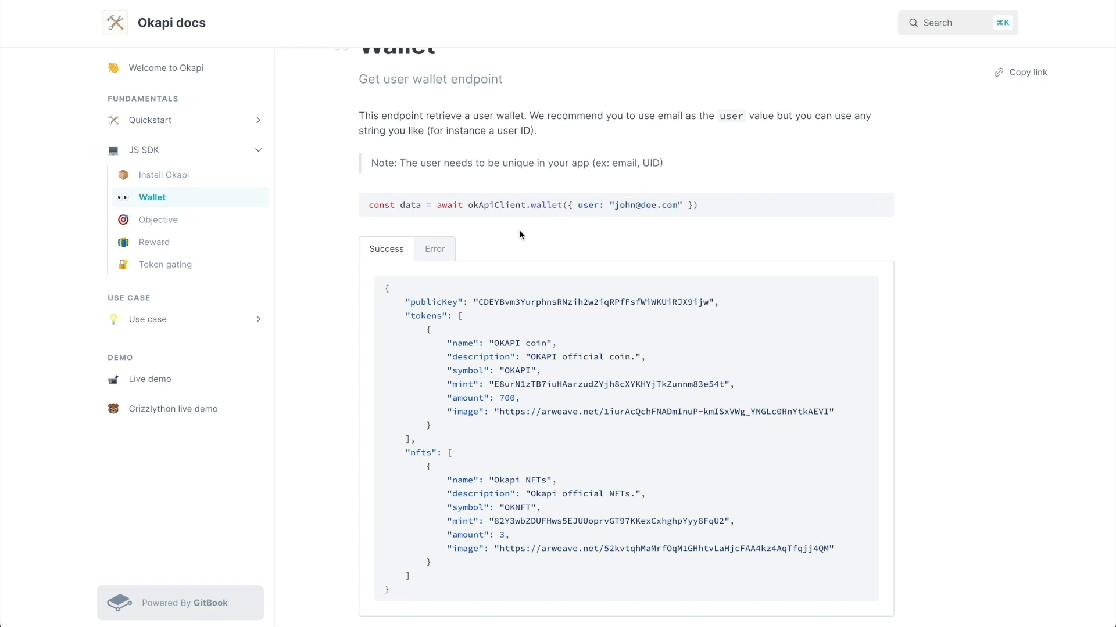
- Examine the wallet endpoint's success response, covering the public key, tokens and NFTs
{"action": "scroll", "coordinate": [568, 263], "scroll_direction": "down", "scroll_amount": 1}
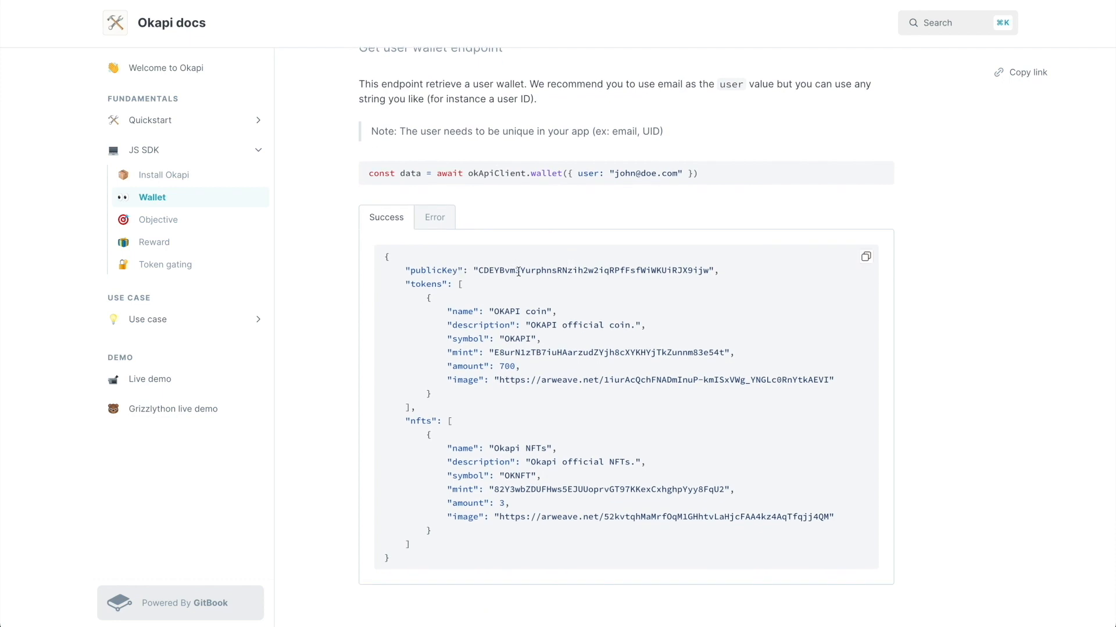
{"action": "double_click", "coordinate": [585, 272]}
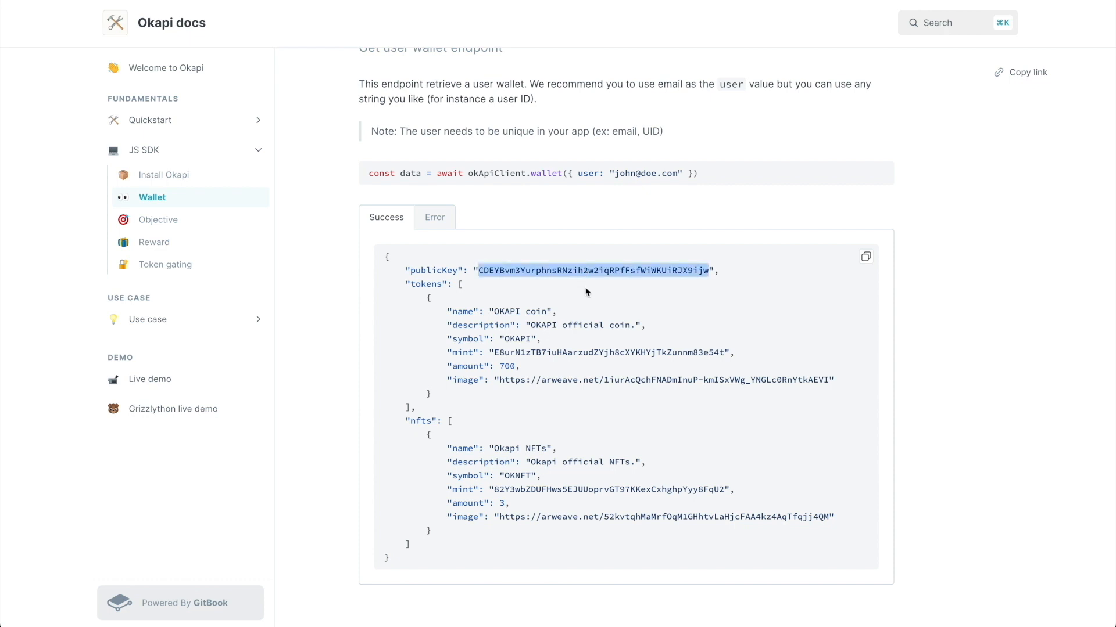
{"action": "left_click", "coordinate": [434, 288]}
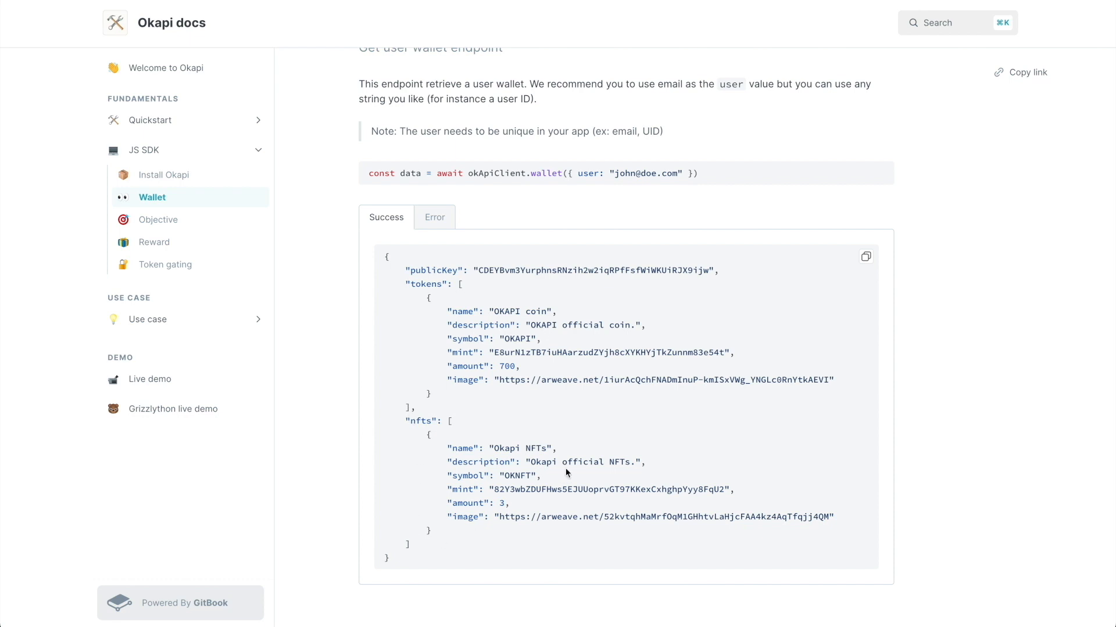
{"action": "scroll", "coordinate": [700, 175], "scroll_direction": "down", "scroll_amount": 3}
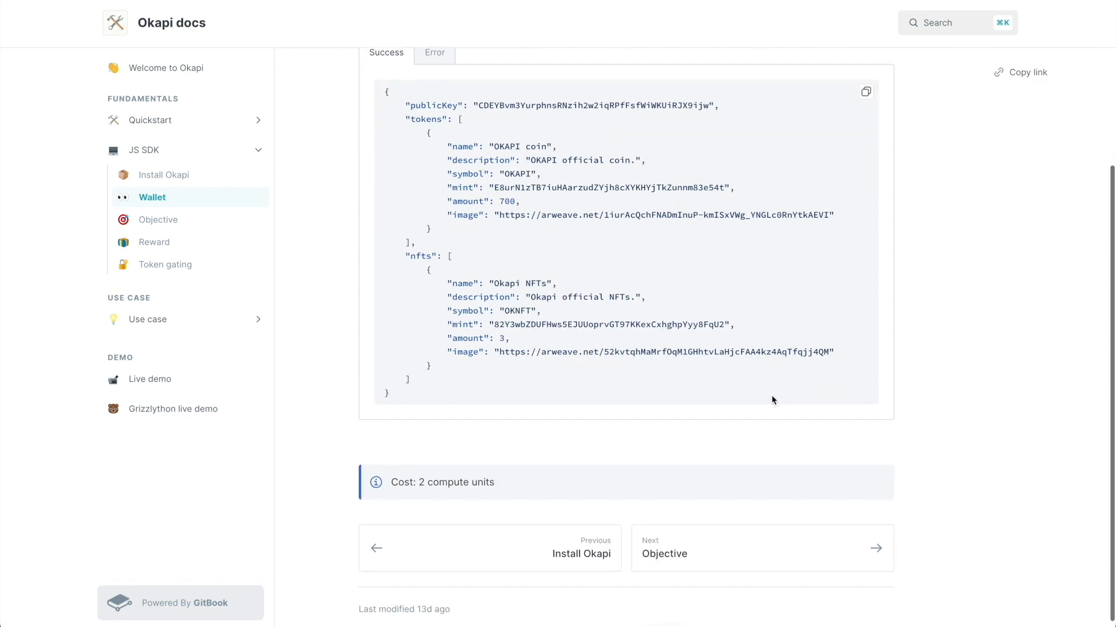
- Open the Objective docs page and read the Sign up example, highlighting OBJECTIVE_ID in the objective call
{"action": "left_click", "coordinate": [778, 557]}
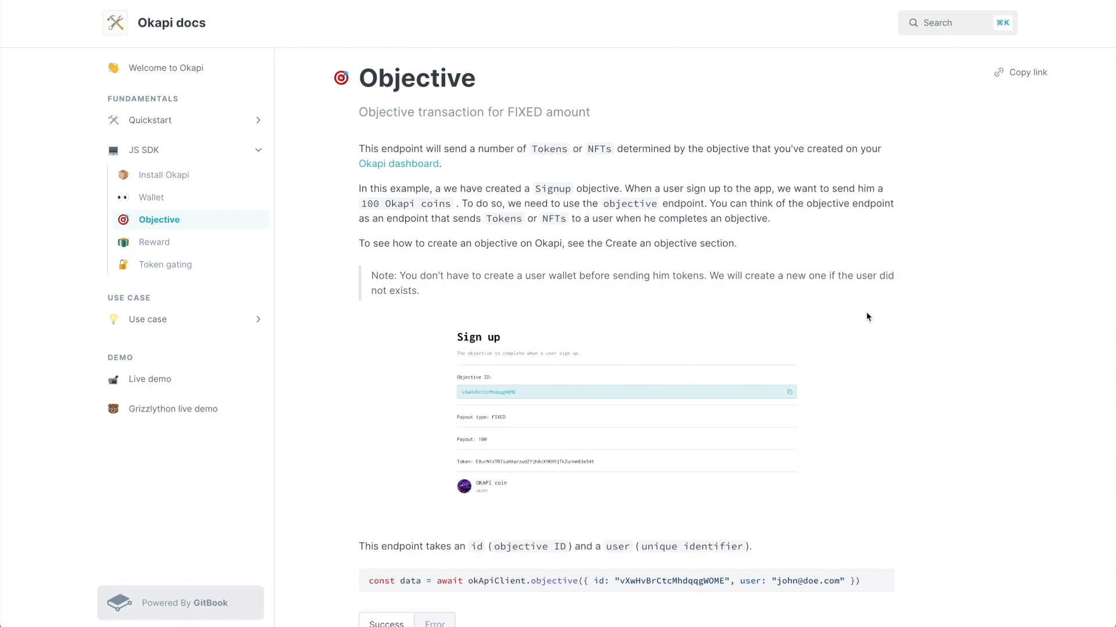
{"action": "scroll", "coordinate": [866, 313], "scroll_direction": "down", "scroll_amount": 1}
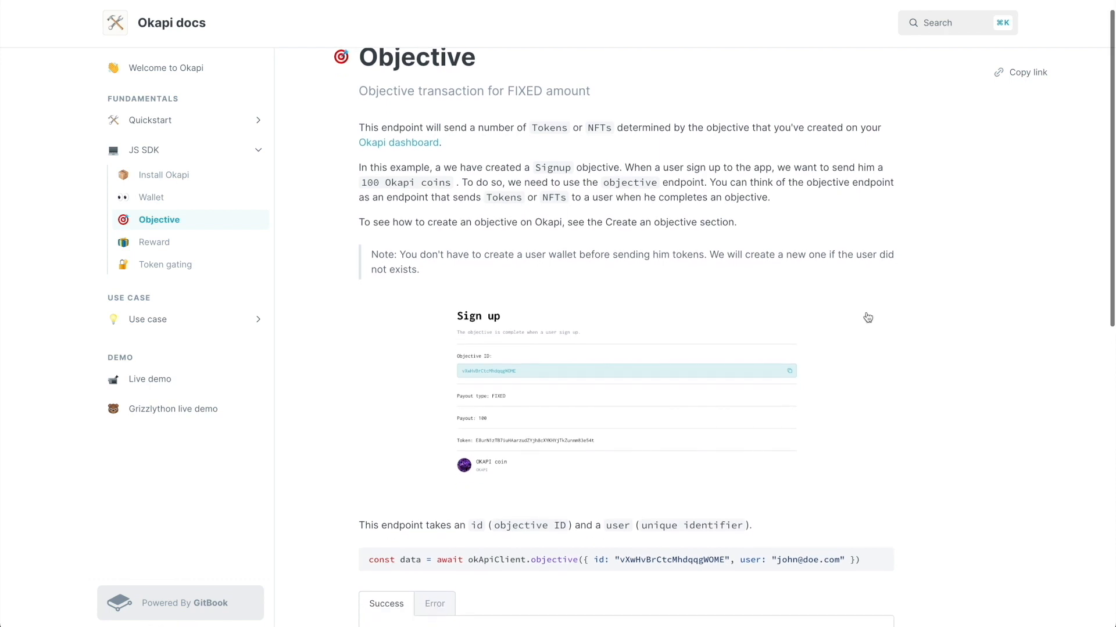
{"action": "scroll", "coordinate": [867, 317], "scroll_direction": "up", "scroll_amount": 1}
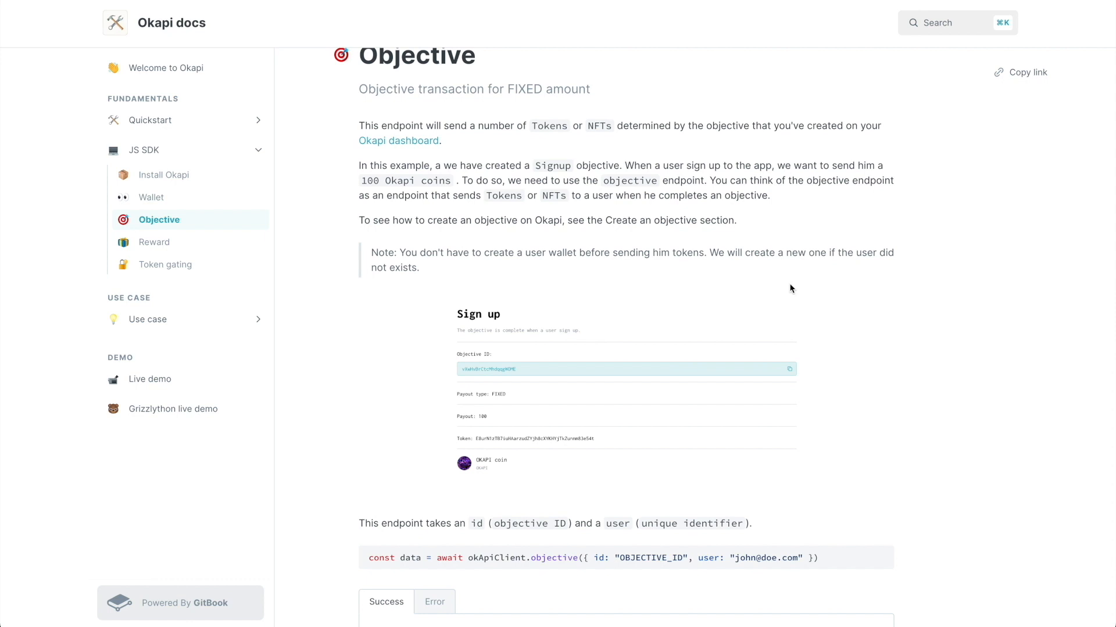
{"action": "scroll", "coordinate": [771, 304], "scroll_direction": "down", "scroll_amount": 2}
{"action": "mouse_move", "coordinate": [643, 463]}
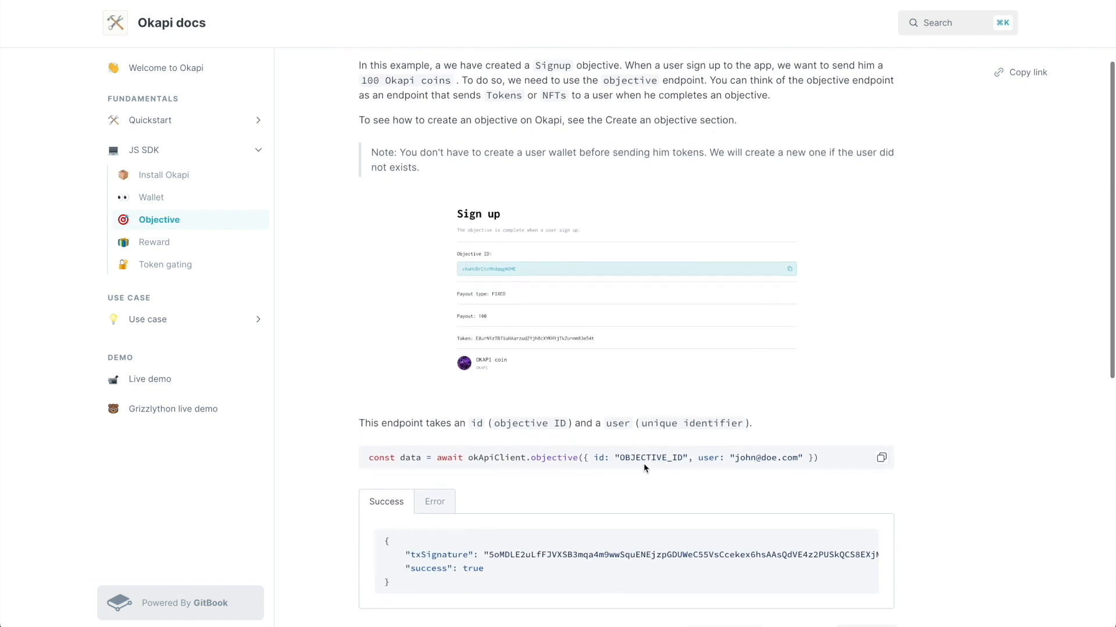
{"action": "double_click", "coordinate": [654, 458]}
{"action": "left_click", "coordinate": [838, 395]}
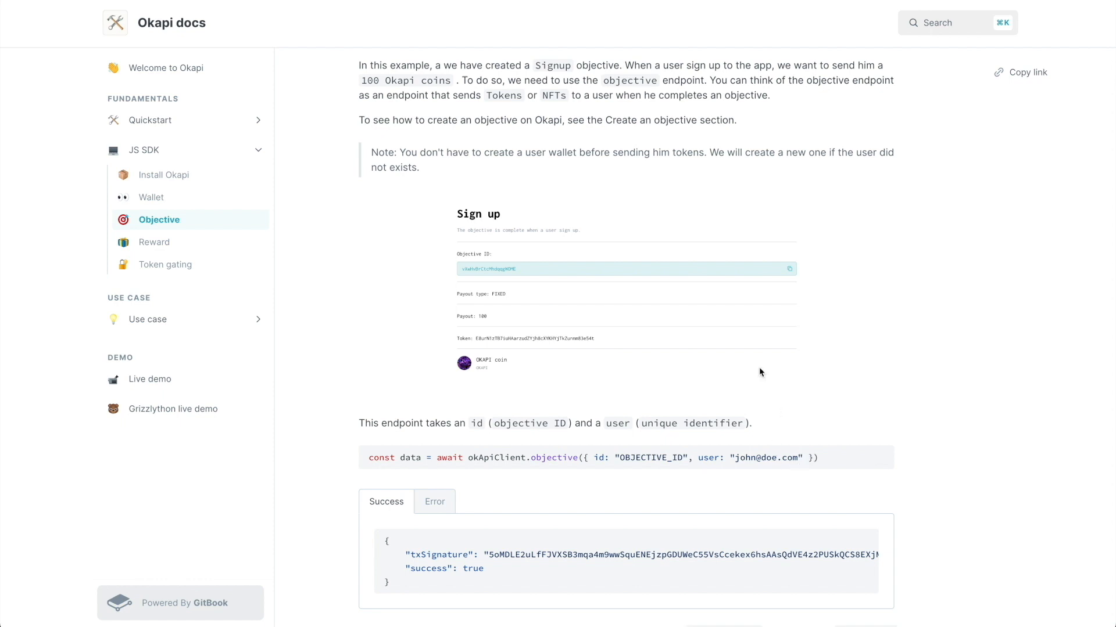
{"action": "scroll", "coordinate": [570, 346], "scroll_direction": "down", "scroll_amount": 2}
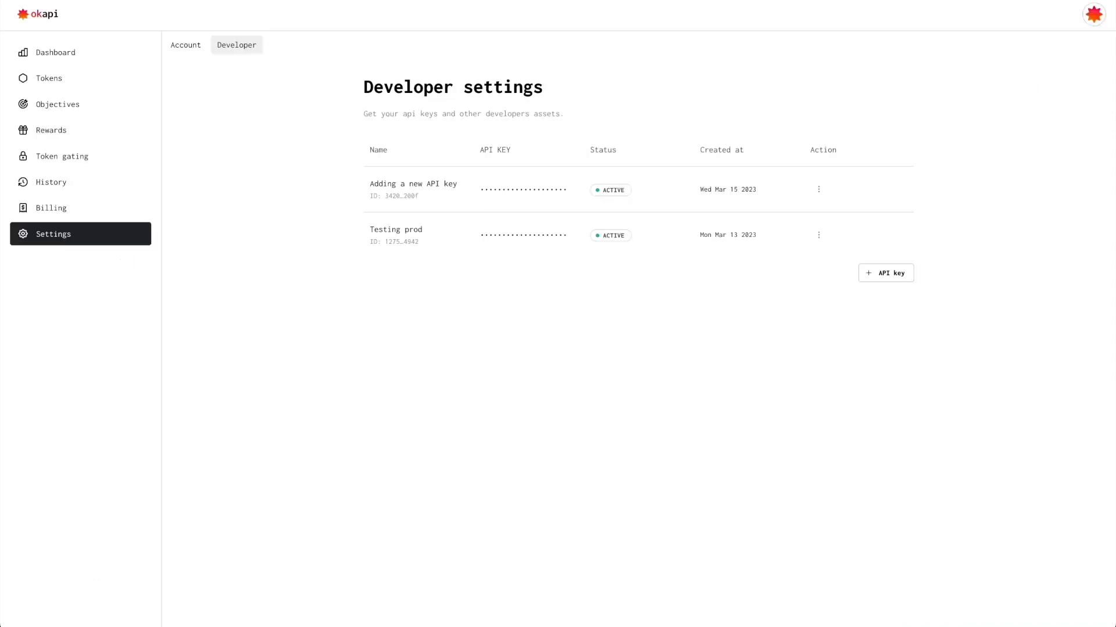
- Copy the Send NFT objective's ID in the Okapi dashboard, and return to the docs to highlight the matching OBJECTIVE_ID parameter
{"action": "left_click", "coordinate": [76, 113]}
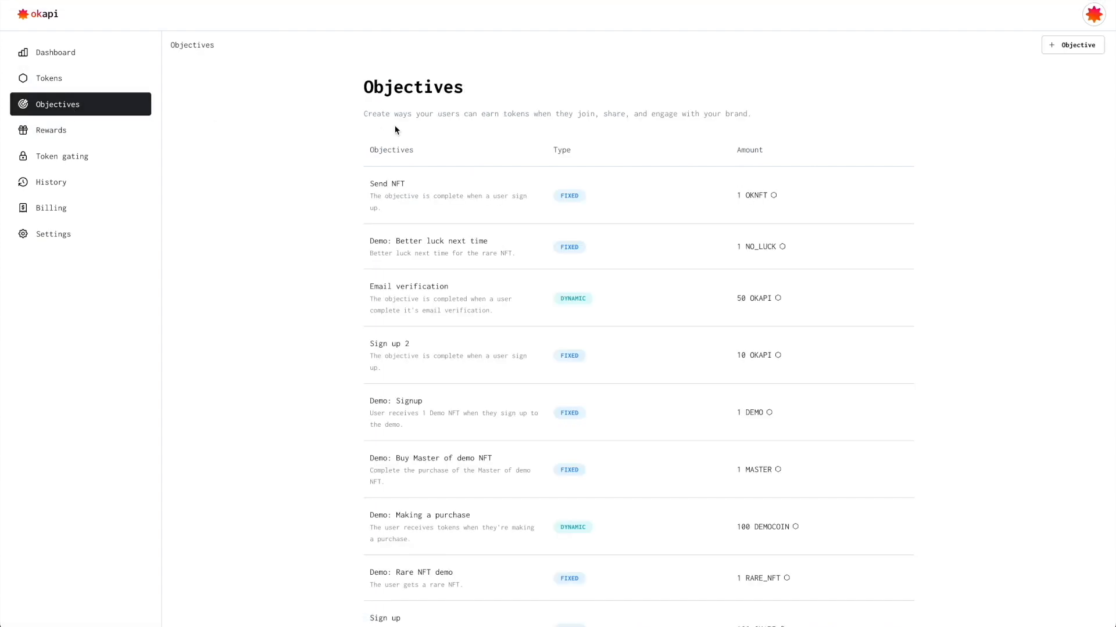
{"action": "left_click", "coordinate": [480, 194]}
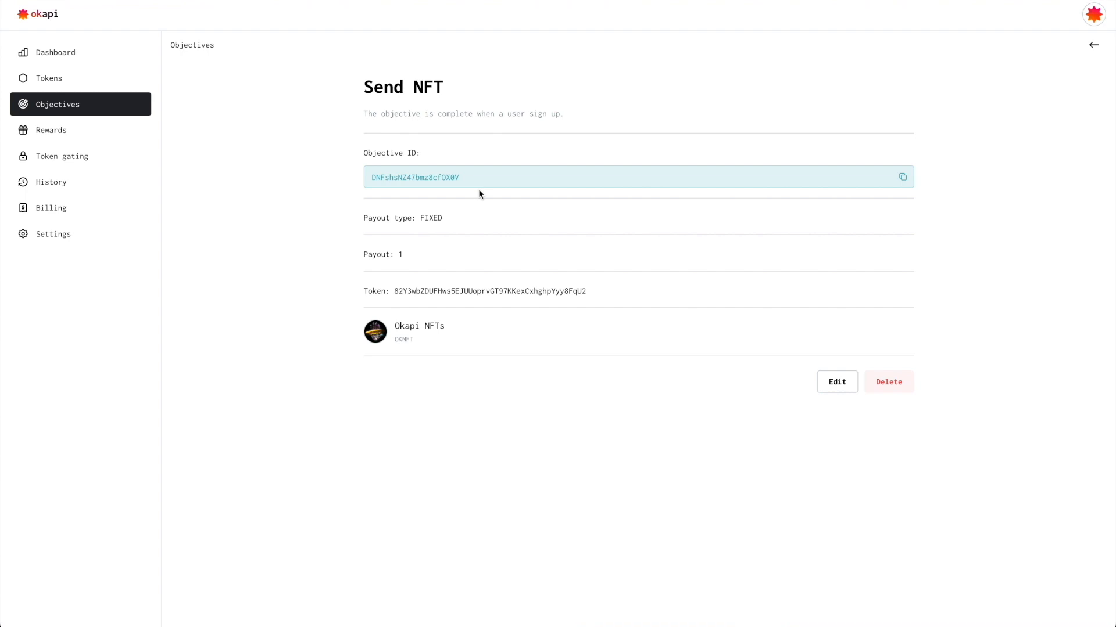
{"action": "left_click", "coordinate": [516, 181]}
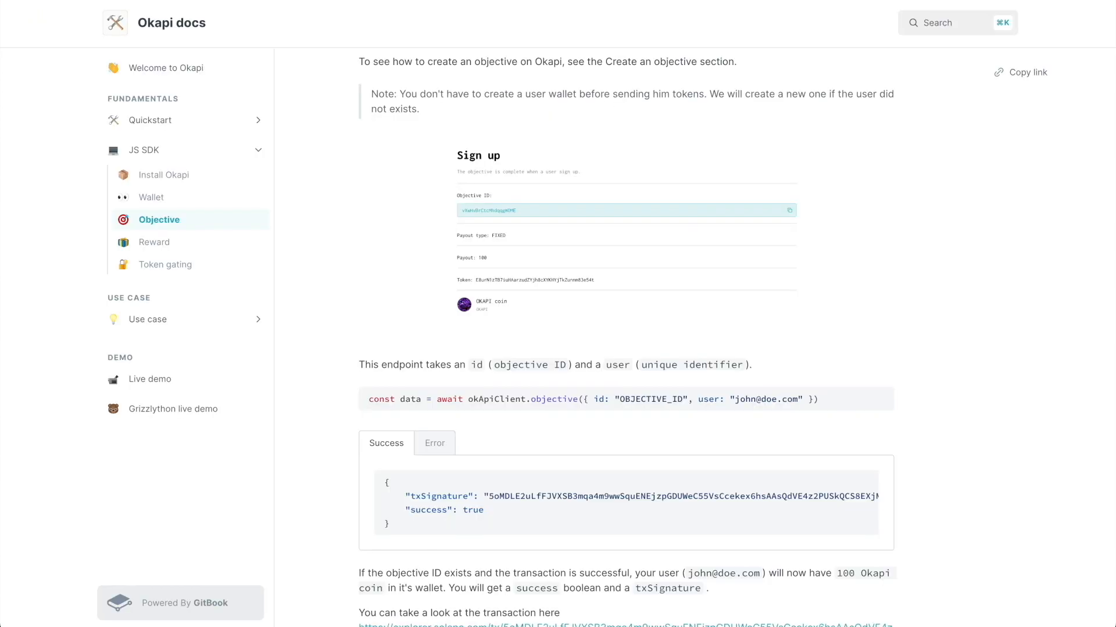
{"action": "scroll", "coordinate": [686, 336], "scroll_direction": "down", "scroll_amount": 2}
{"action": "double_click", "coordinate": [643, 328]}
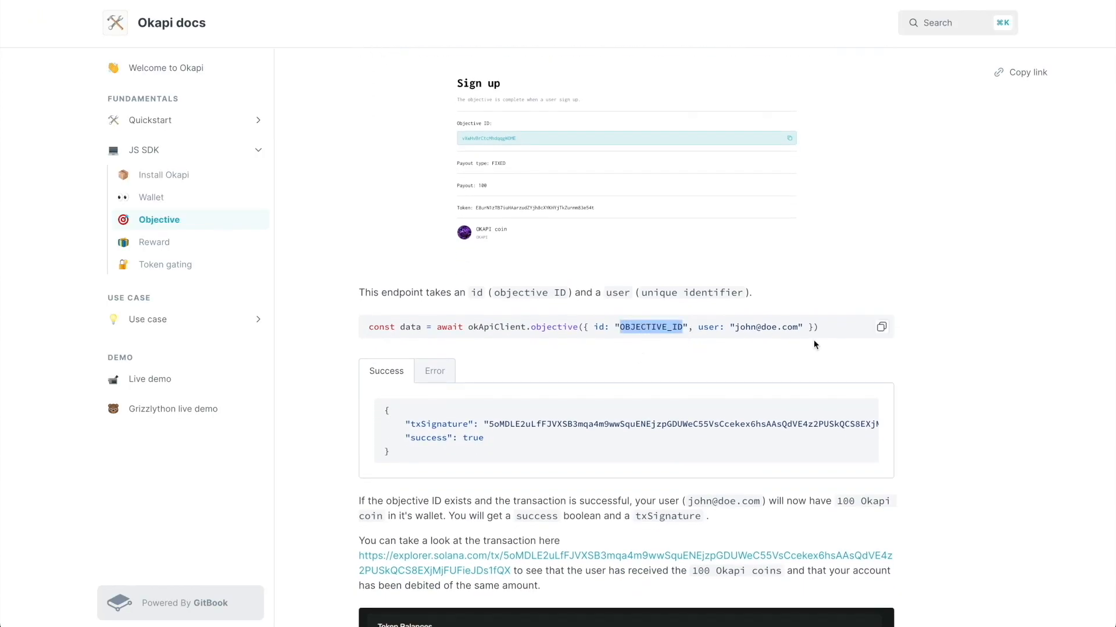
- Read the objective endpoint's response section, and open the Reward docs page to examine the $5 OFF example
{"action": "scroll", "coordinate": [825, 343], "scroll_direction": "down", "scroll_amount": 1}
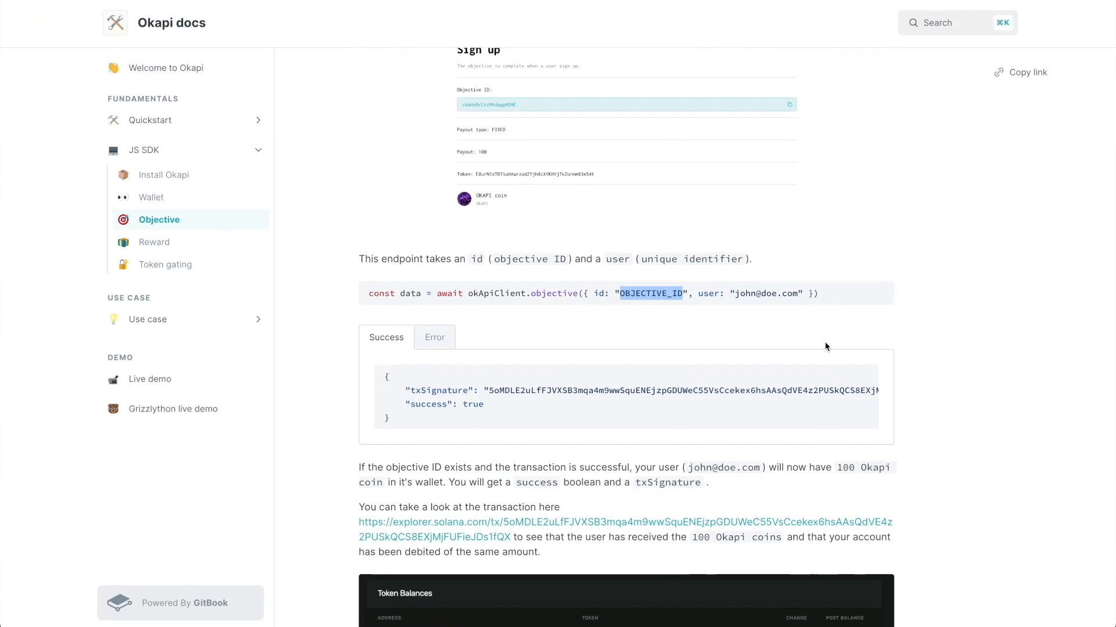
{"action": "scroll", "coordinate": [825, 347], "scroll_direction": "down", "scroll_amount": 5}
{"action": "left_click", "coordinate": [814, 576]}
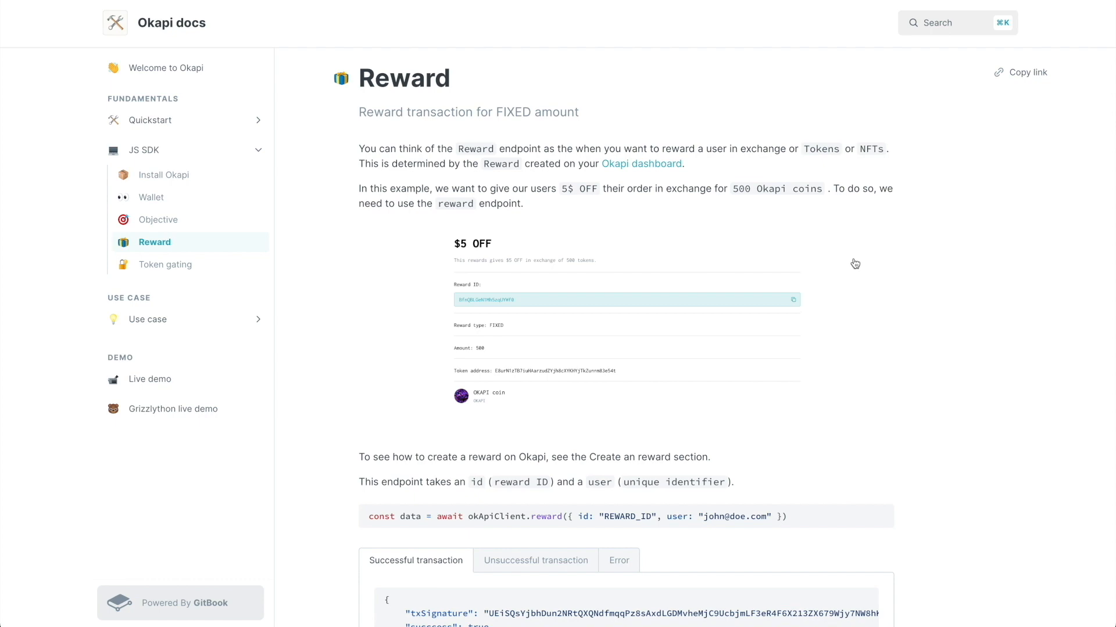
{"action": "scroll", "coordinate": [854, 263], "scroll_direction": "down", "scroll_amount": 3}
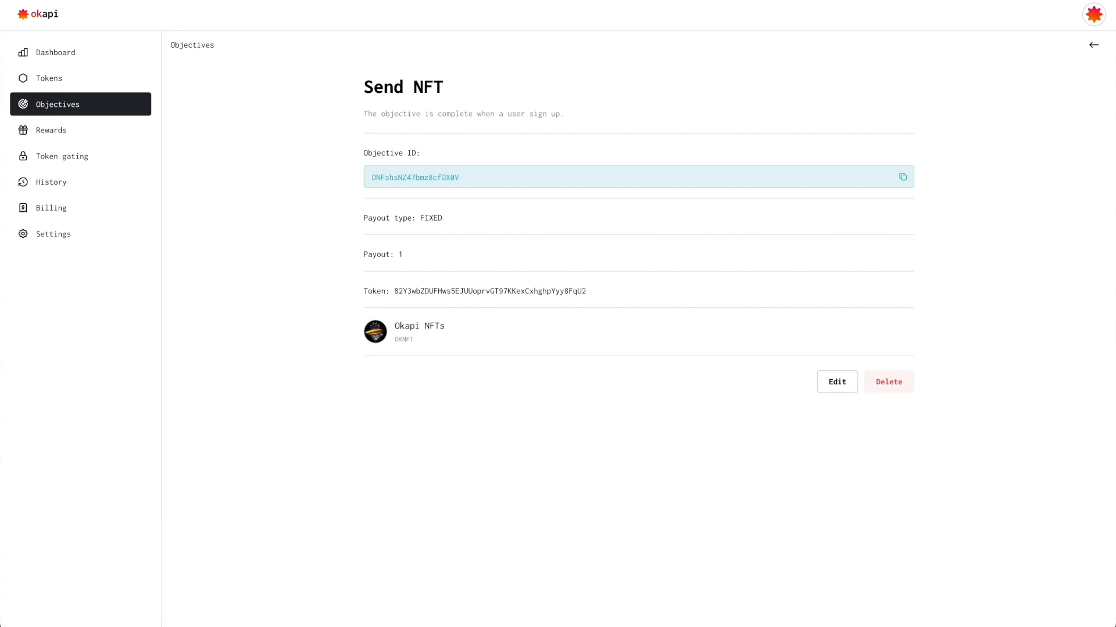
- Copy the $5 OFF reward's ID in the Okapi dashboard, and return to the docs to highlight the matching REWARD_ID parameter
{"action": "left_click", "coordinate": [49, 134]}
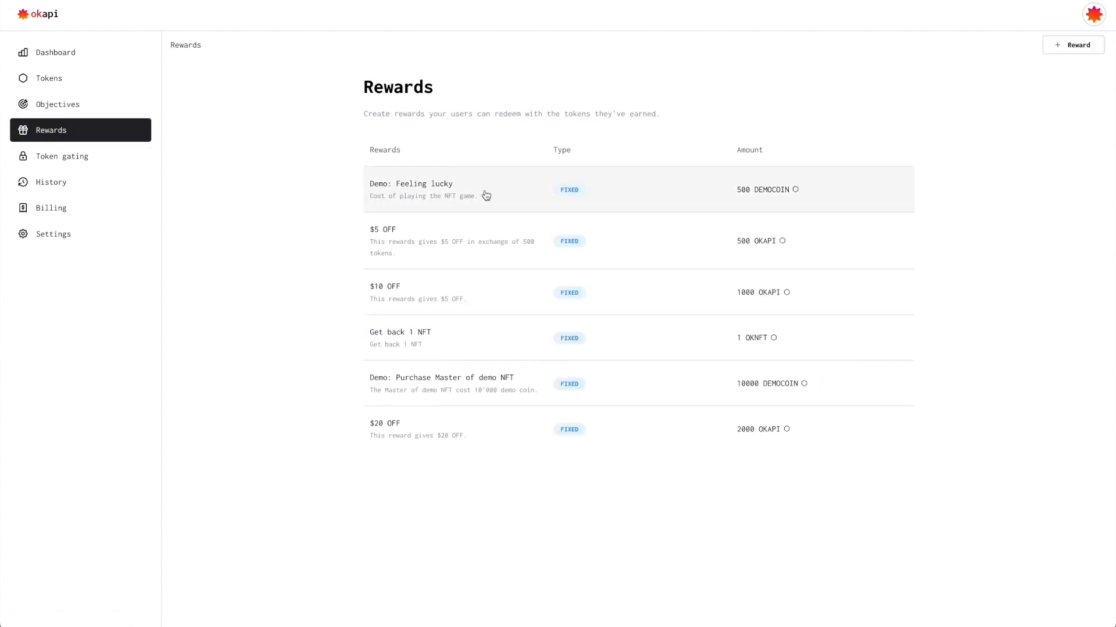
{"action": "left_click", "coordinate": [476, 236]}
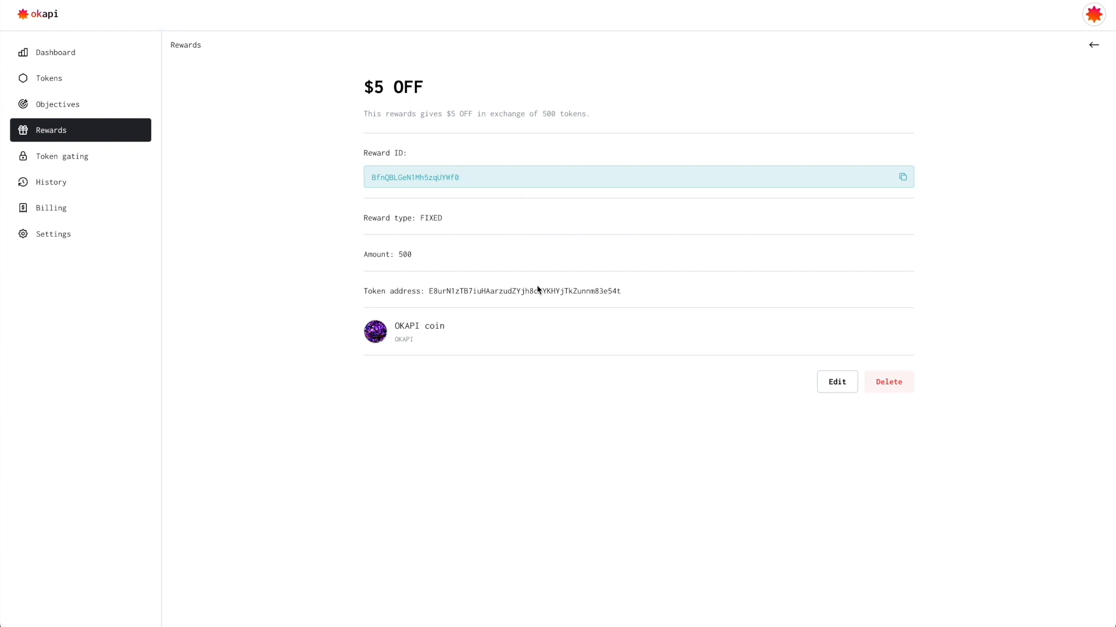
{"action": "left_click", "coordinate": [673, 188]}
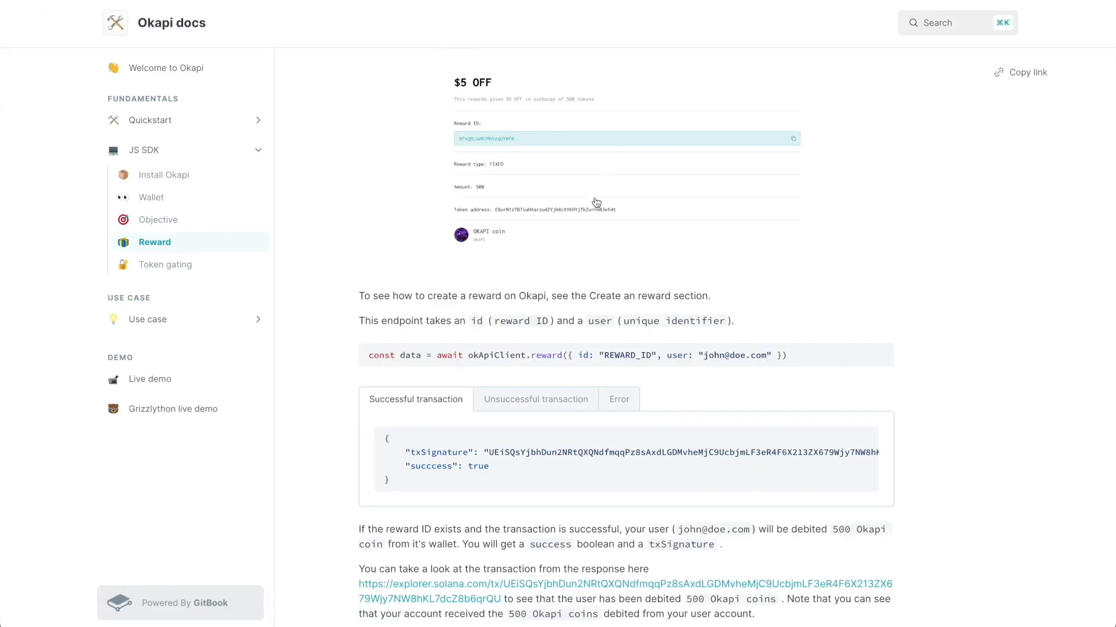
{"action": "scroll", "coordinate": [596, 203], "scroll_direction": "down", "scroll_amount": 1}
{"action": "double_click", "coordinate": [624, 309]}
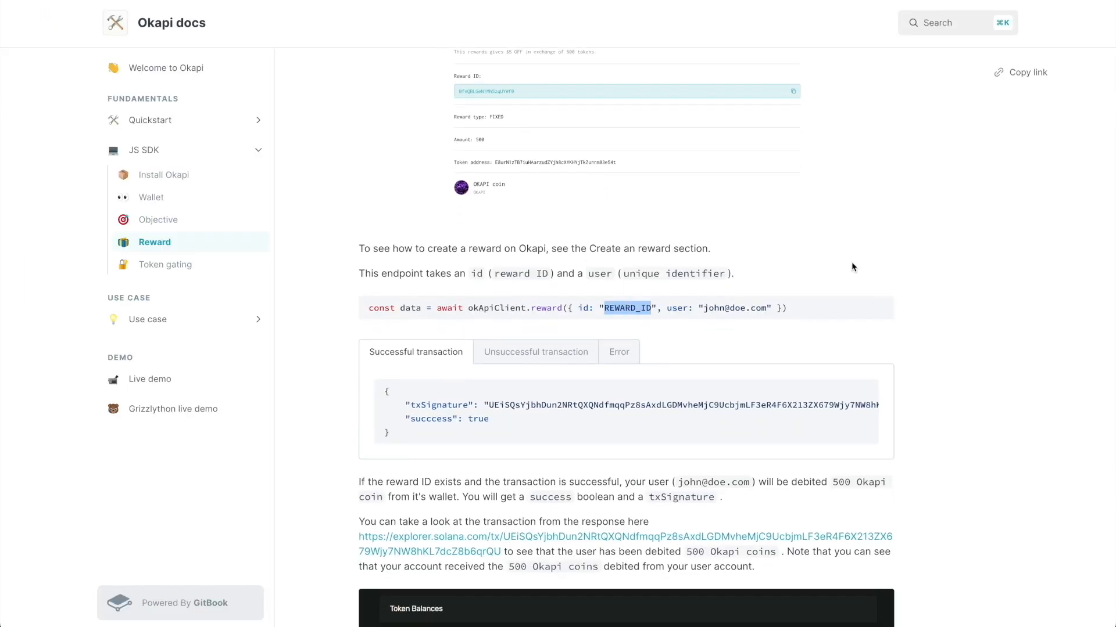
- Examine the reward endpoint's successful and unsuccessful transaction responses, including the error field
{"action": "scroll", "coordinate": [852, 262], "scroll_direction": "down", "scroll_amount": 2}
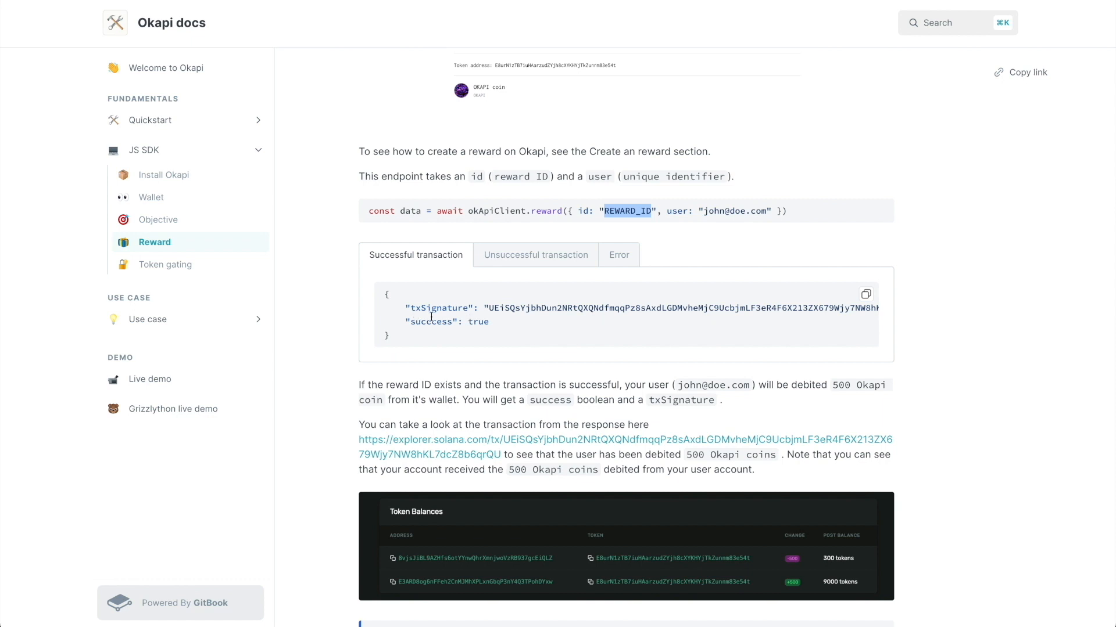
{"action": "left_click", "coordinate": [532, 257]}
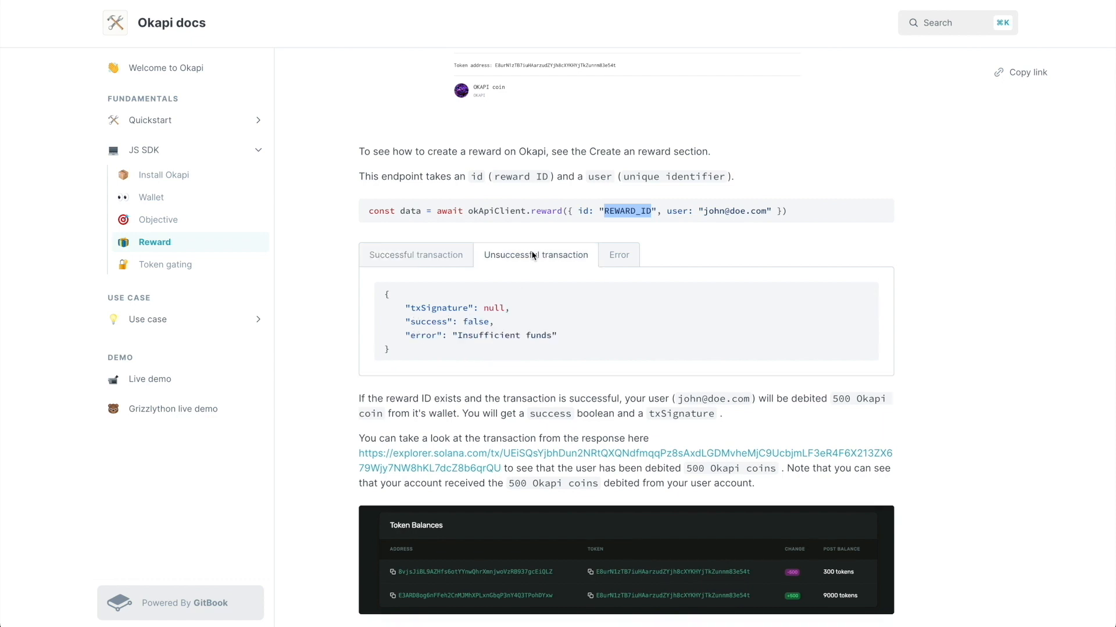
{"action": "left_click", "coordinate": [460, 336]}
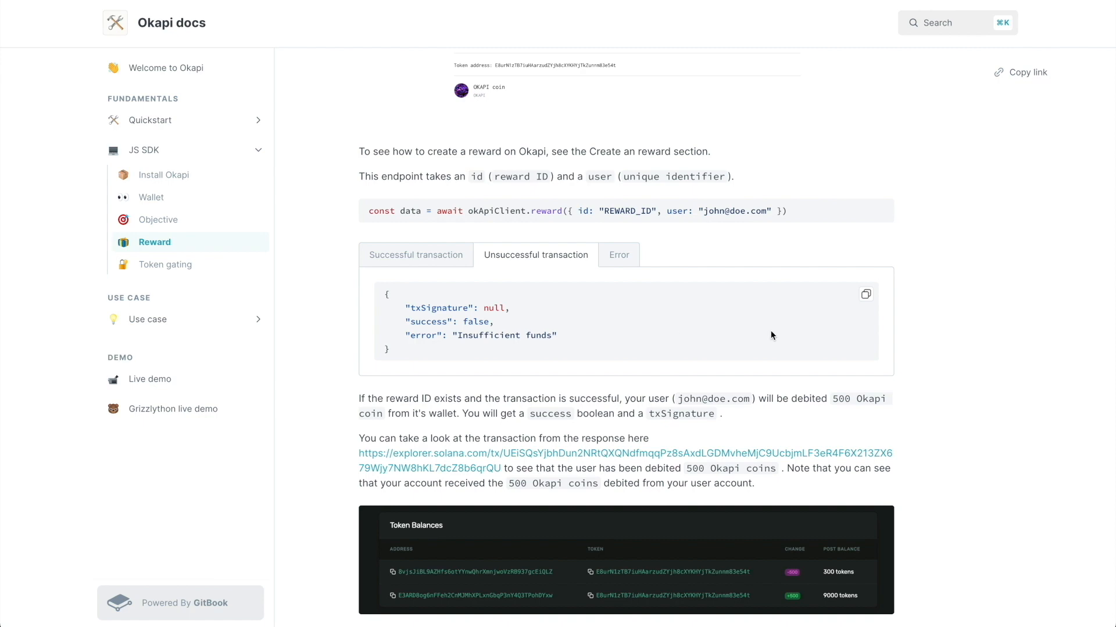
- Open the Token gating docs page and read the Unlock Summer collection sale example
{"action": "scroll", "coordinate": [770, 330], "scroll_direction": "down", "scroll_amount": 5}
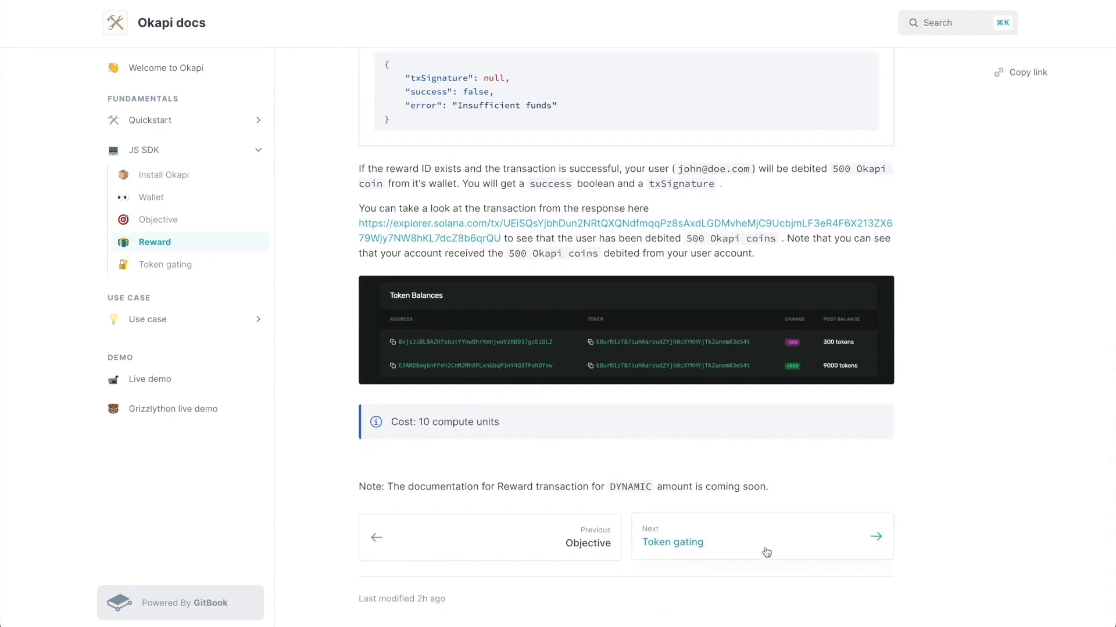
{"action": "left_click", "coordinate": [767, 551]}
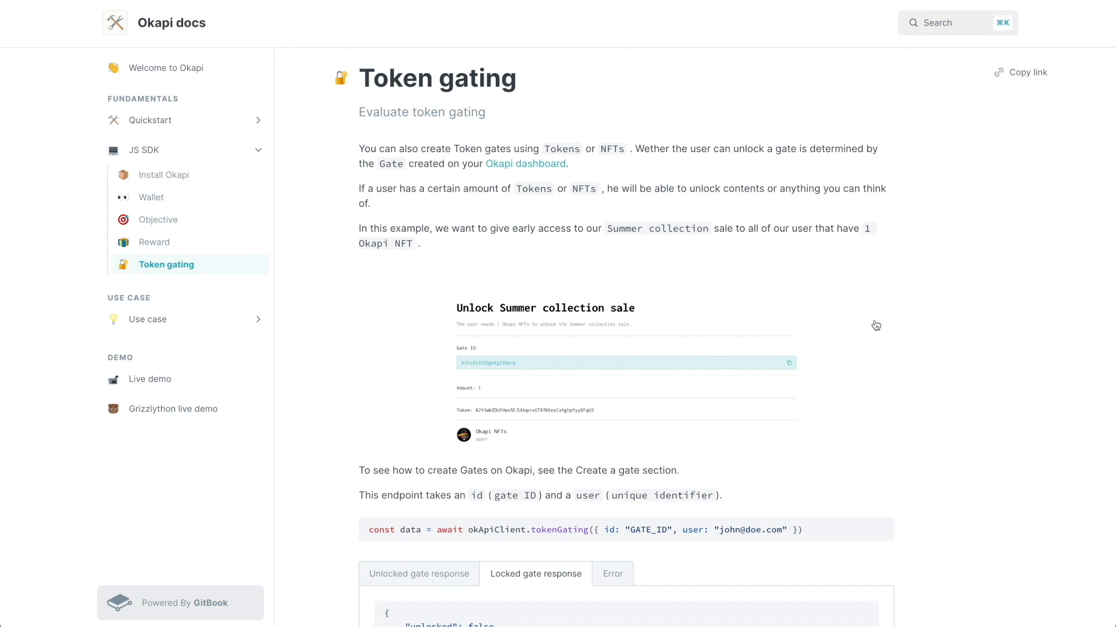
{"action": "scroll", "coordinate": [876, 325], "scroll_direction": "down", "scroll_amount": 2}
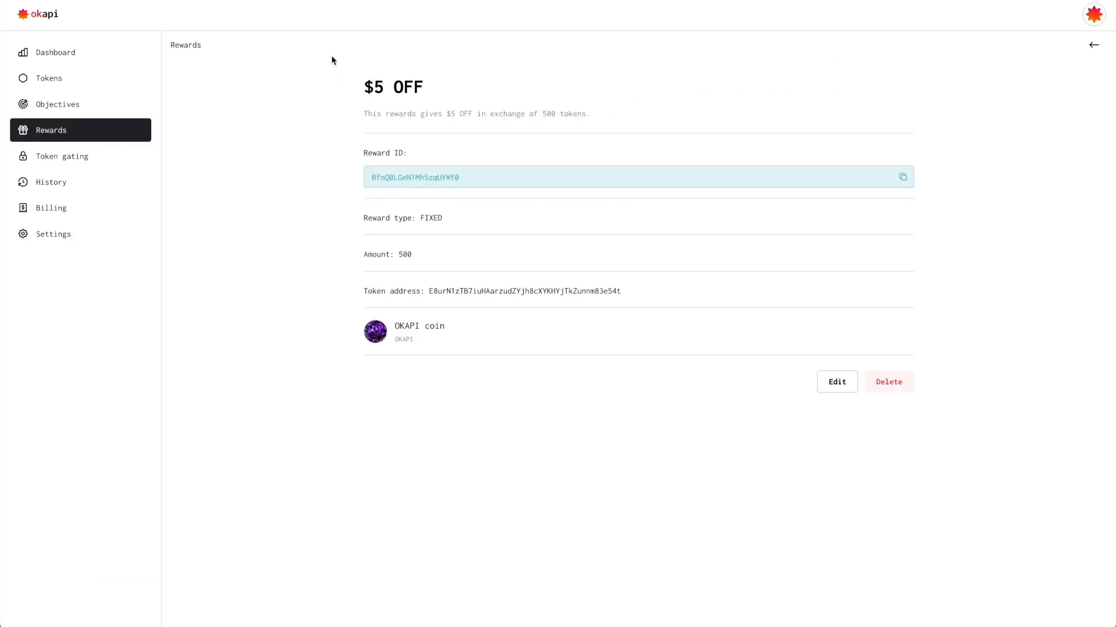
- Switch to the Okapi dashboard and copy the gate ID of the NFT token gating gate
{"action": "left_click", "coordinate": [82, 164]}
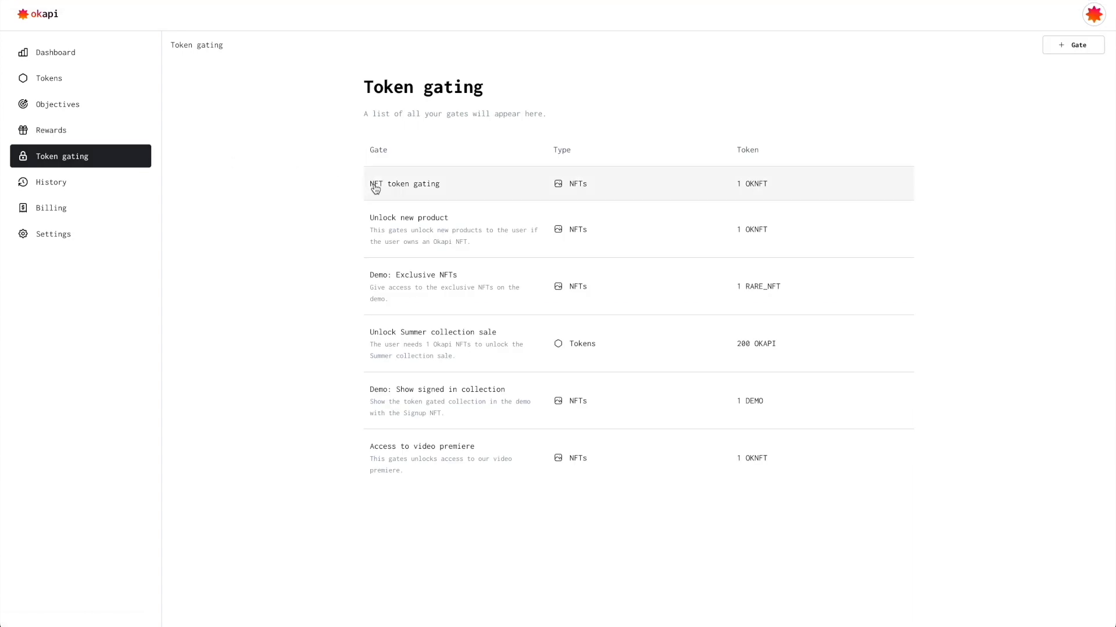
{"action": "left_click", "coordinate": [432, 187]}
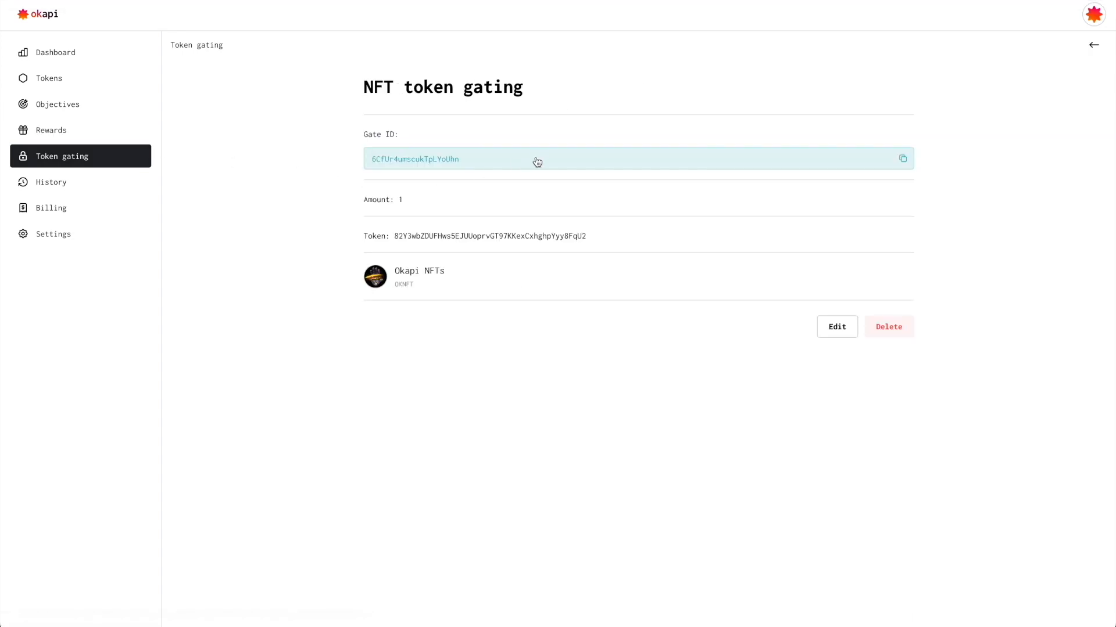
{"action": "left_click", "coordinate": [537, 162]}
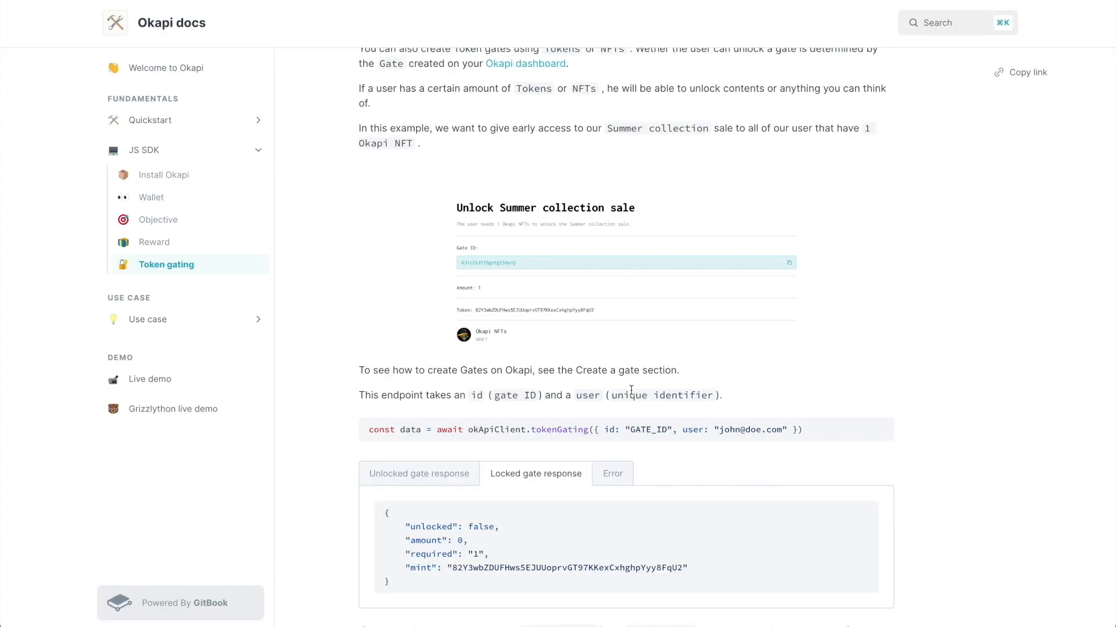
- Return to the Token gating docs and highlight GATE_ID and the user's e-mail argument in the tokenGating call
{"action": "scroll", "coordinate": [602, 336], "scroll_direction": "down", "scroll_amount": 3}
{"action": "double_click", "coordinate": [651, 340]}
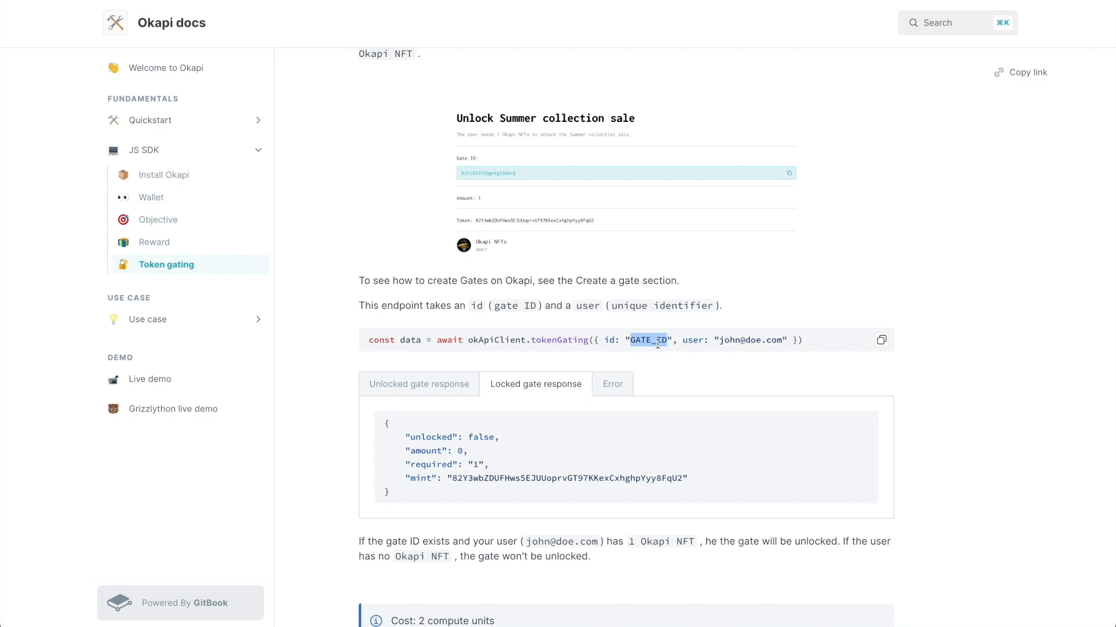
{"action": "mouse_move", "coordinate": [719, 340]}
{"action": "left_mouse_down"}
{"action": "mouse_move", "coordinate": [785, 340]}
{"action": "mouse_move", "coordinate": [719, 340]}
{"action": "left_mouse_up"}
{"action": "left_click", "coordinate": [783, 339]}
{"action": "left_click", "coordinate": [780, 281]}
- Show the unlocked gate response and highlight the value of its unlocked field
{"action": "scroll", "coordinate": [779, 281], "scroll_direction": "down", "scroll_amount": 1}
{"action": "left_click", "coordinate": [421, 332]}
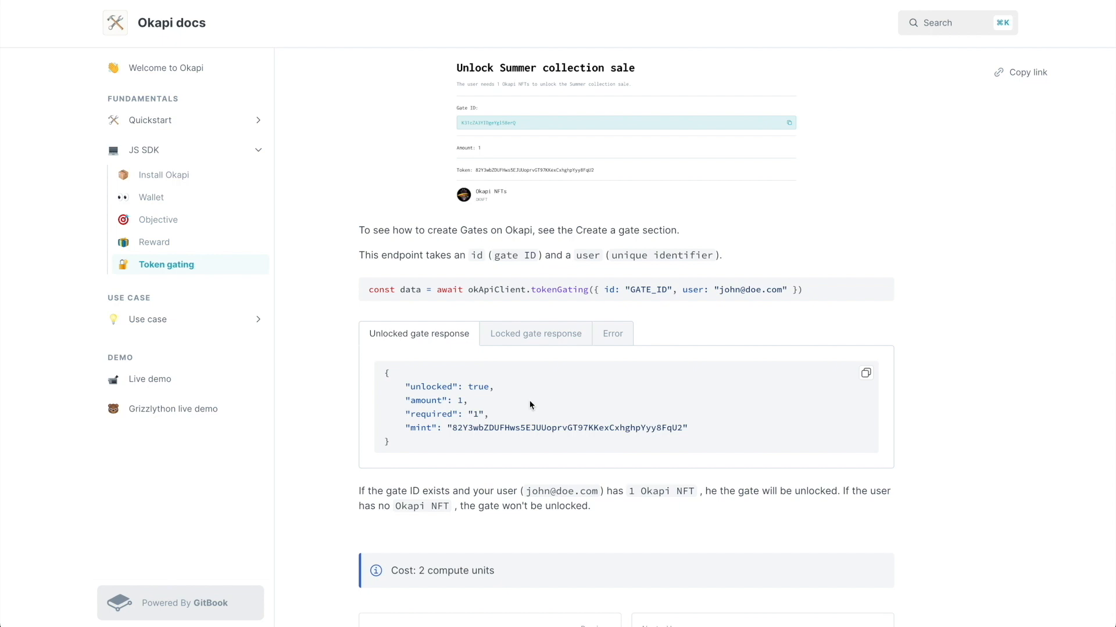
{"action": "scroll", "coordinate": [529, 404], "scroll_direction": "down", "scroll_amount": 1}
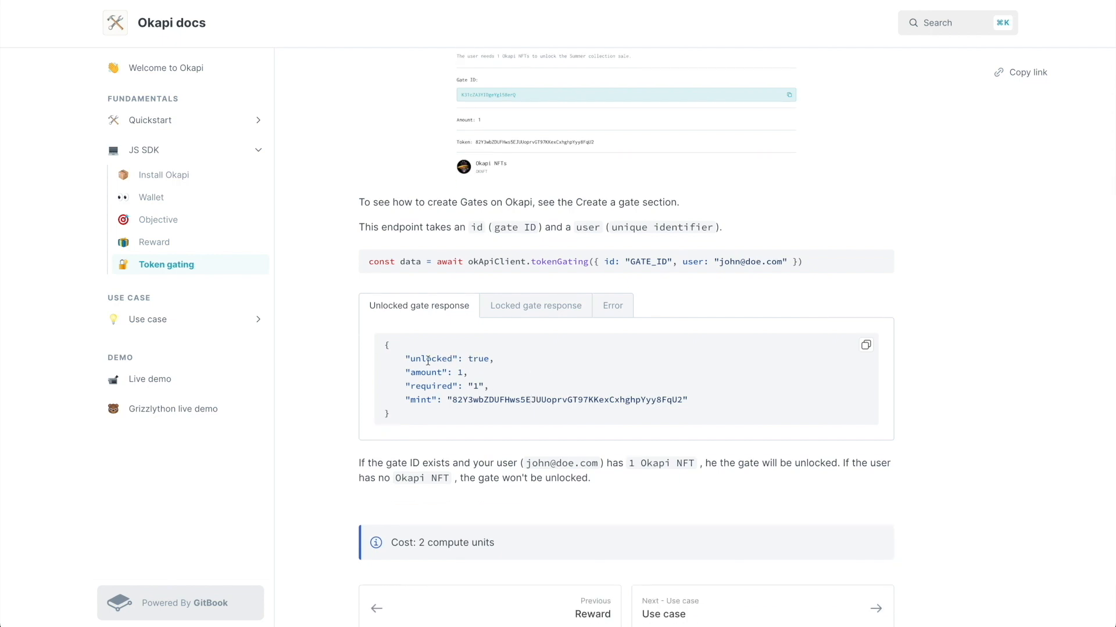
{"action": "double_click", "coordinate": [476, 360]}
- Show the locked gate response and examine its unlocked, amount, required and mint fields by highlighting them
{"action": "left_click", "coordinate": [523, 308]}
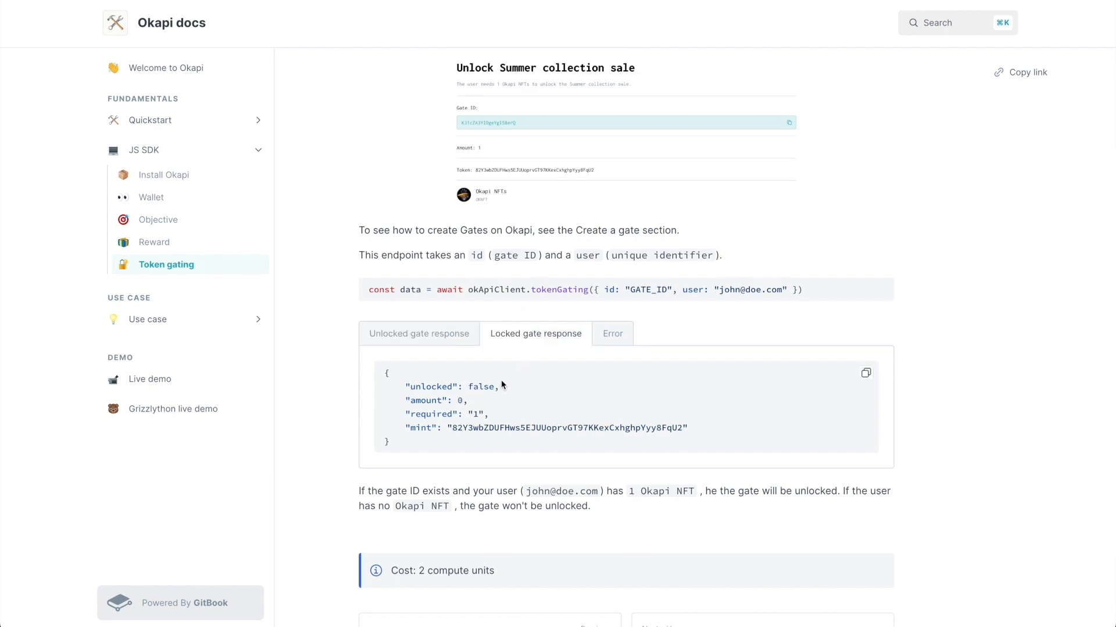
{"action": "scroll", "coordinate": [502, 381], "scroll_direction": "down", "scroll_amount": 1}
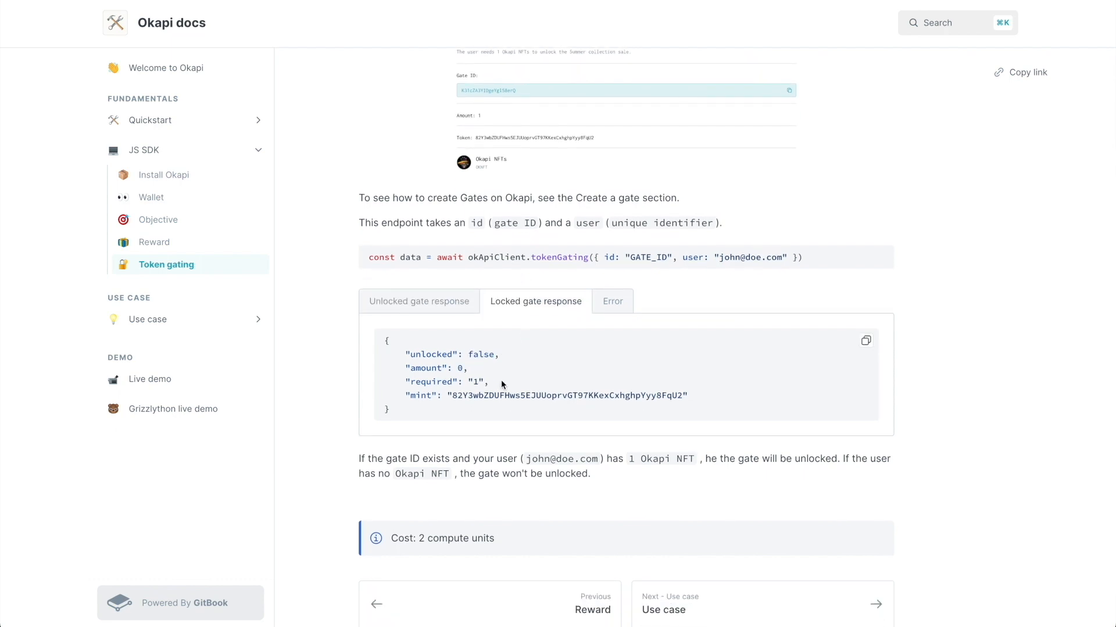
{"action": "double_click", "coordinate": [479, 355]}
{"action": "left_click", "coordinate": [481, 375]}
{"action": "left_click_drag", "start_coordinate": [406, 368], "coordinate": [682, 391]}
{"action": "left_click", "coordinate": [696, 389]}
{"action": "double_click", "coordinate": [435, 384]}
{"action": "left_click", "coordinate": [425, 398]}
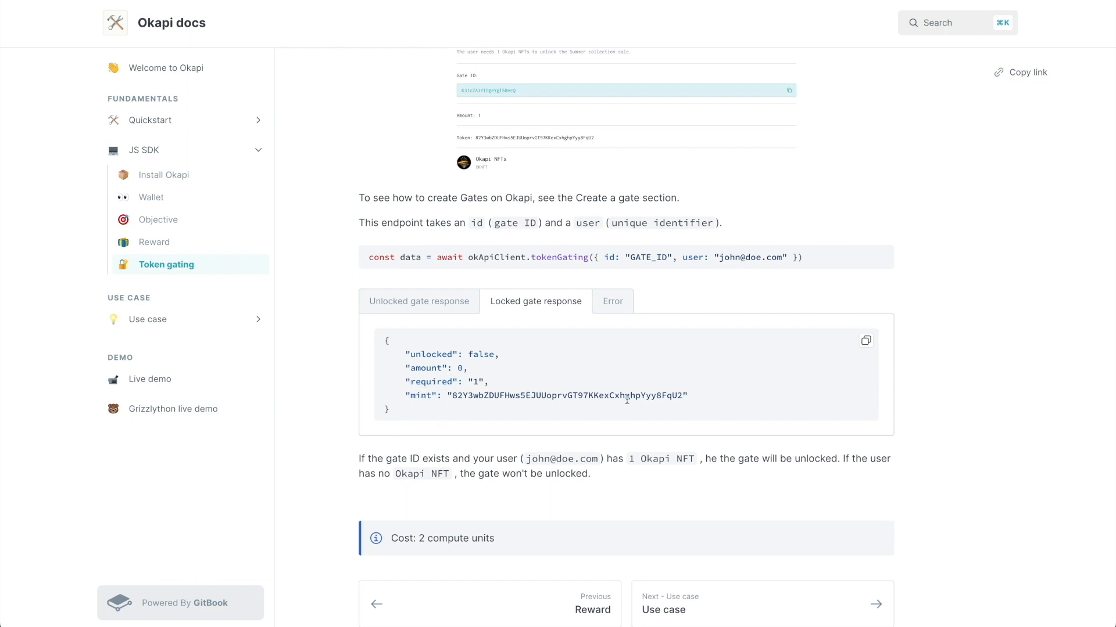